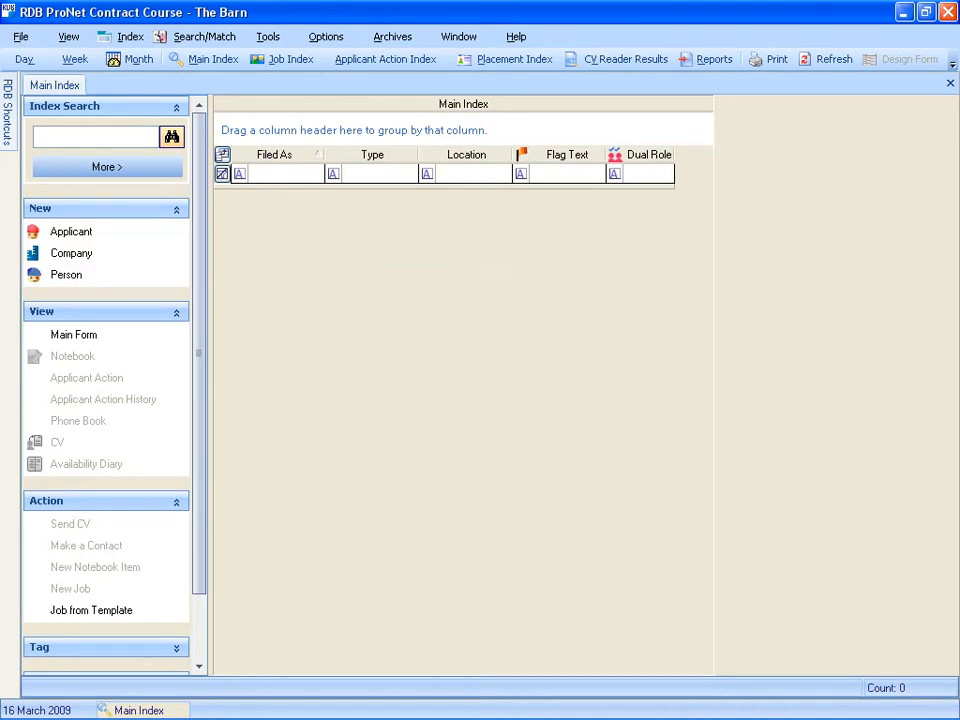
Search the main index for "Overton Software" and start a new job for that client.
{"action": "type", "text": "Overton Software"}
{"action": "key", "text": "Return"}
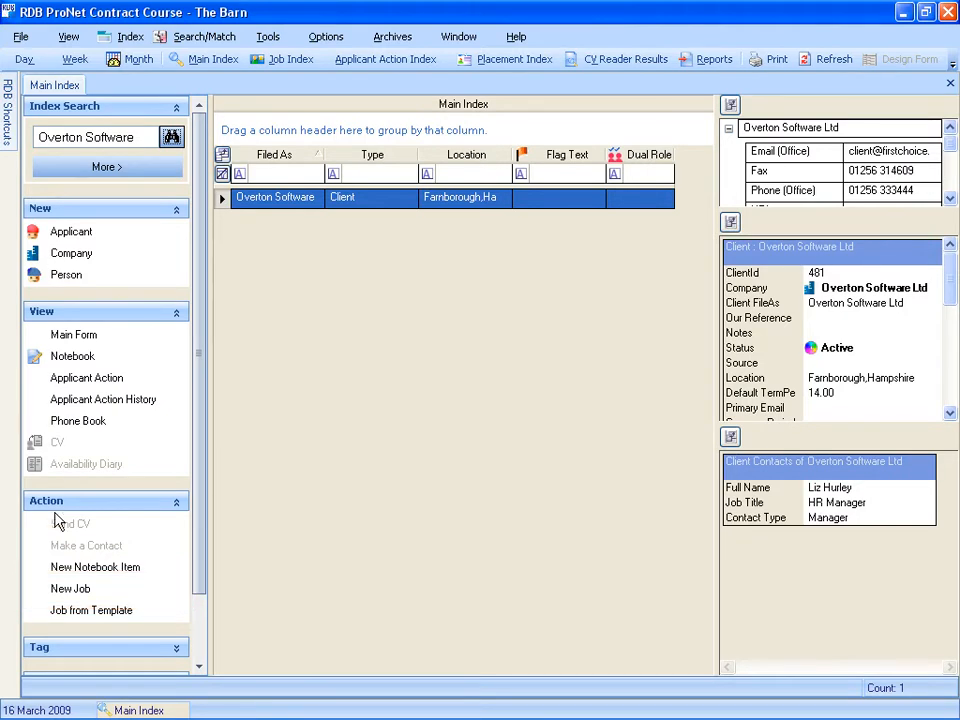
{"action": "left_click", "coordinate": [70, 589]}
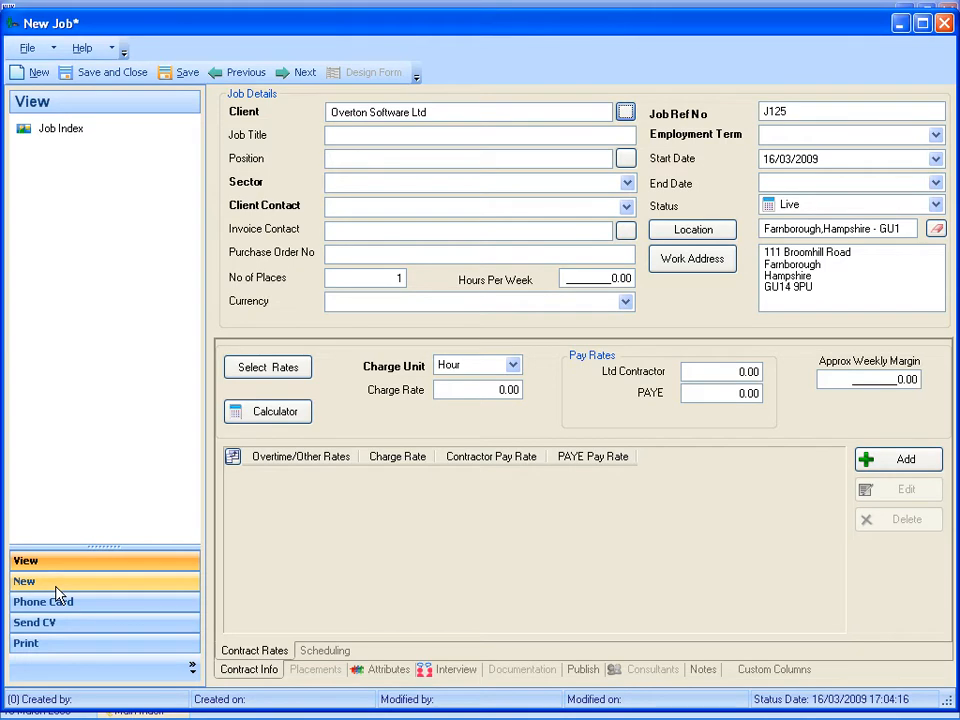
Set the job title to Sales Executive and the position to Sales Consultant, declining the offered job title update.
{"action": "left_click", "coordinate": [345, 141]}
{"action": "type", "text": "Sales Executive"}
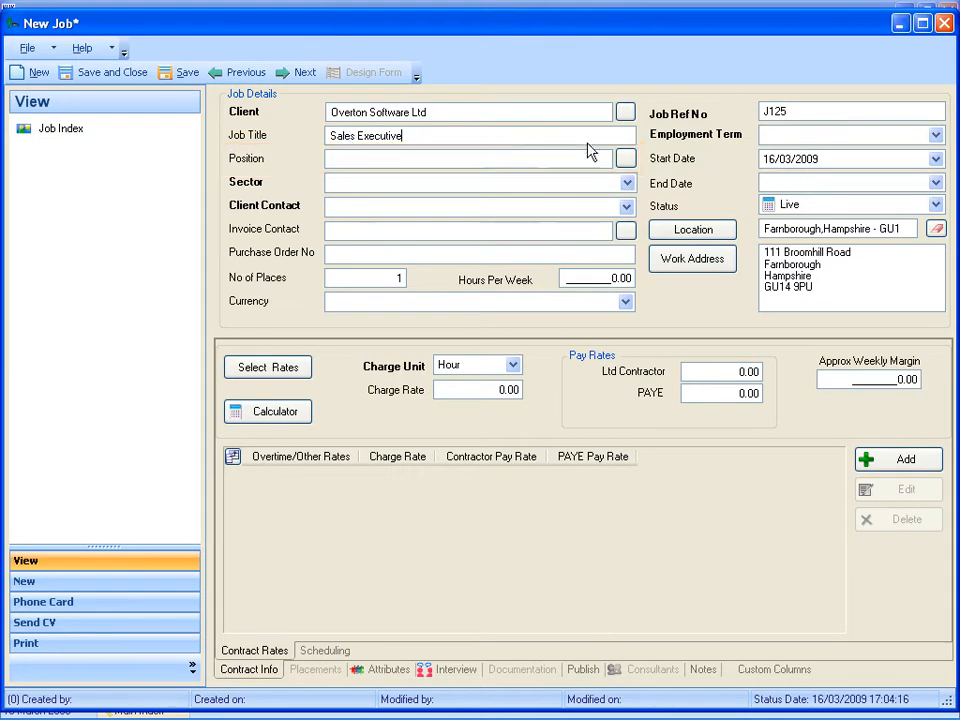
{"action": "left_click", "coordinate": [625, 159]}
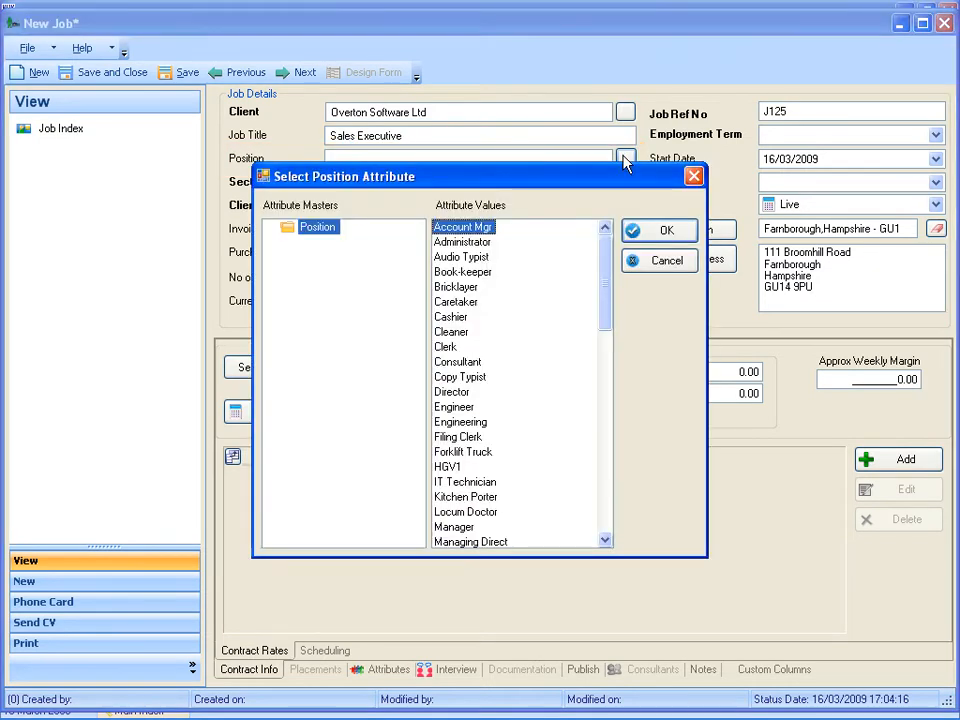
{"action": "left_click", "coordinate": [605, 541]}
{"action": "left_click", "coordinate": [605, 541]}
{"action": "left_click", "coordinate": [605, 541]}
{"action": "left_click", "coordinate": [605, 541]}
{"action": "left_click", "coordinate": [605, 541]}
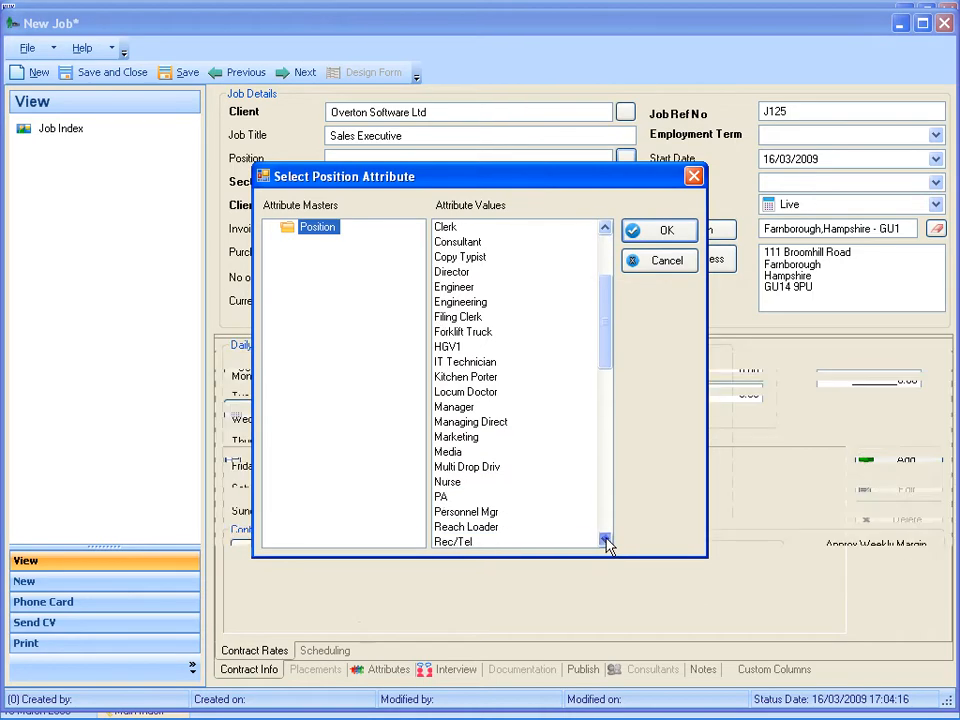
{"action": "left_click", "coordinate": [605, 541]}
{"action": "double_click", "coordinate": [443, 543]}
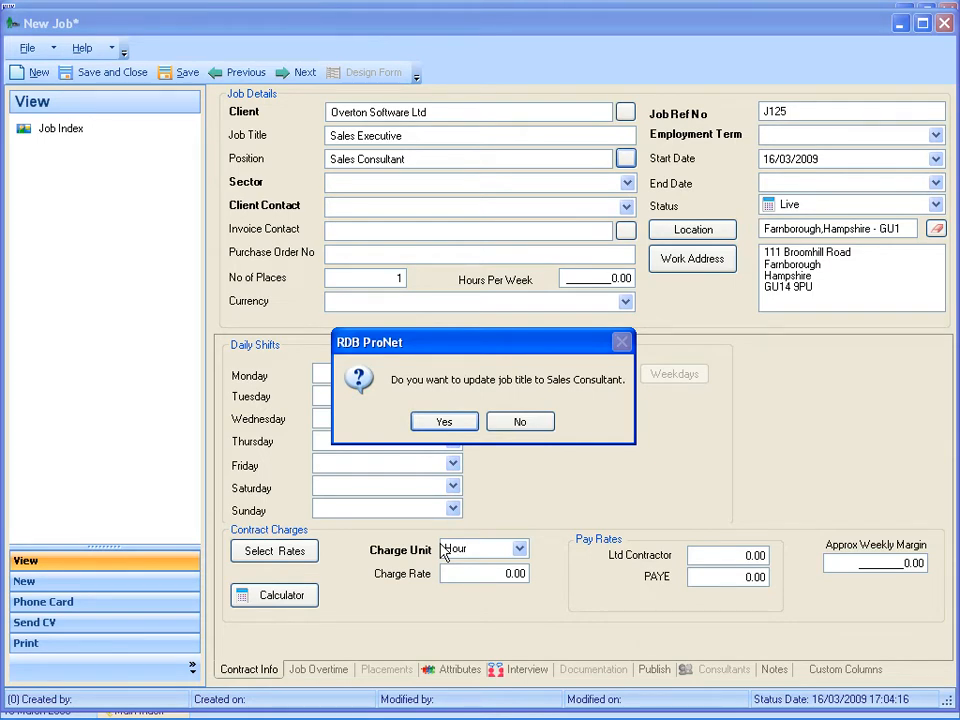
{"action": "left_click", "coordinate": [520, 423]}
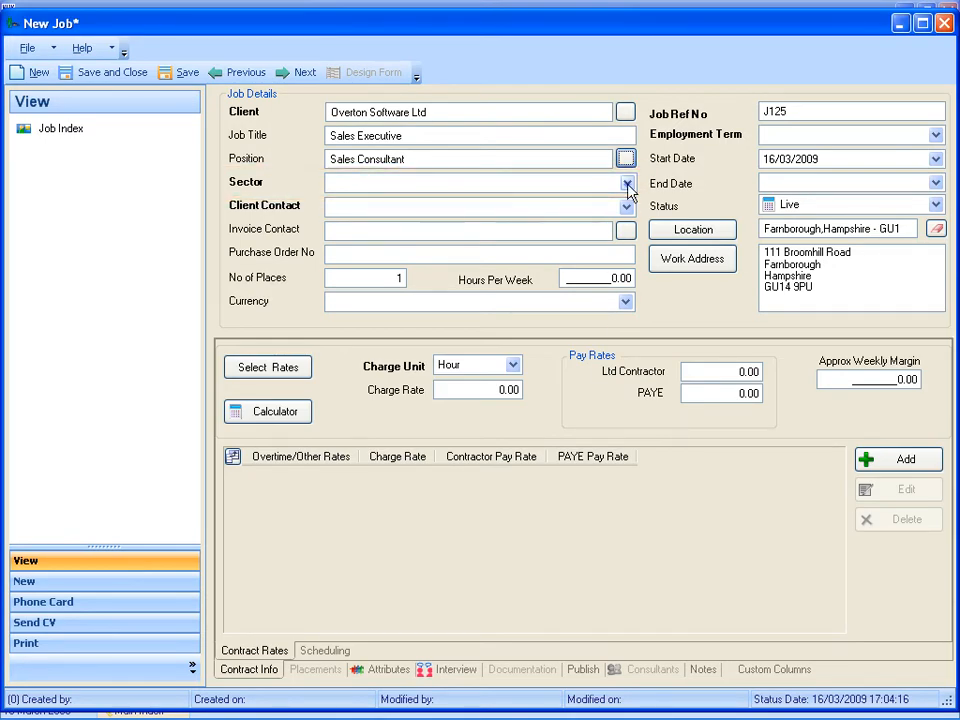
Set the job's sector to Main Sector and choose the client's HR Manager as the client contact.
{"action": "left_click", "coordinate": [627, 183]}
{"action": "left_click", "coordinate": [369, 226]}
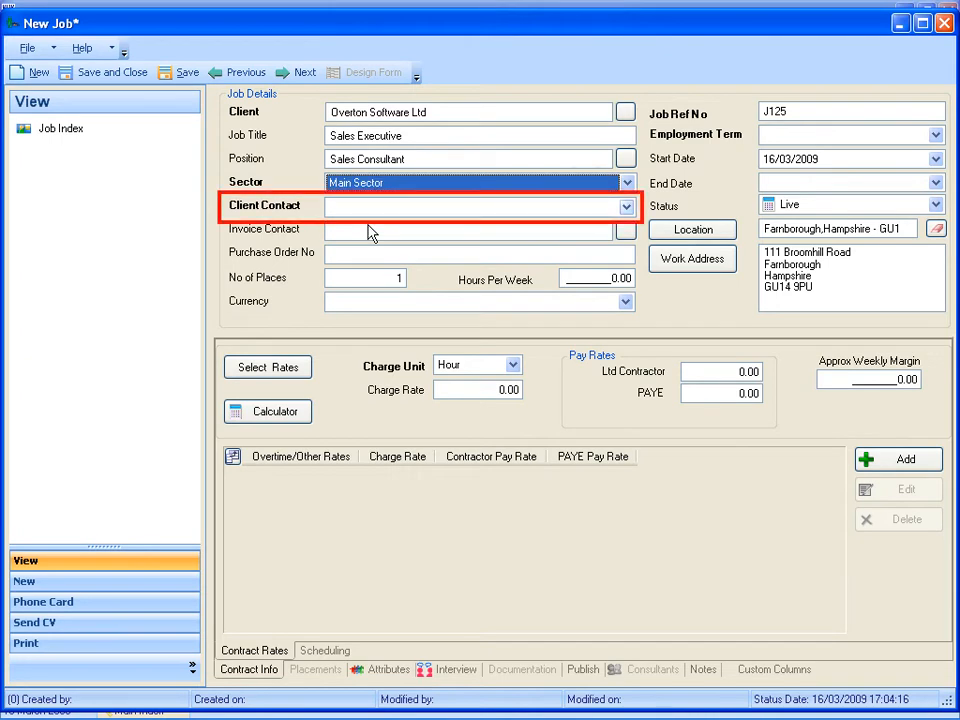
{"action": "left_click", "coordinate": [627, 207]}
{"action": "left_click", "coordinate": [238, 250]}
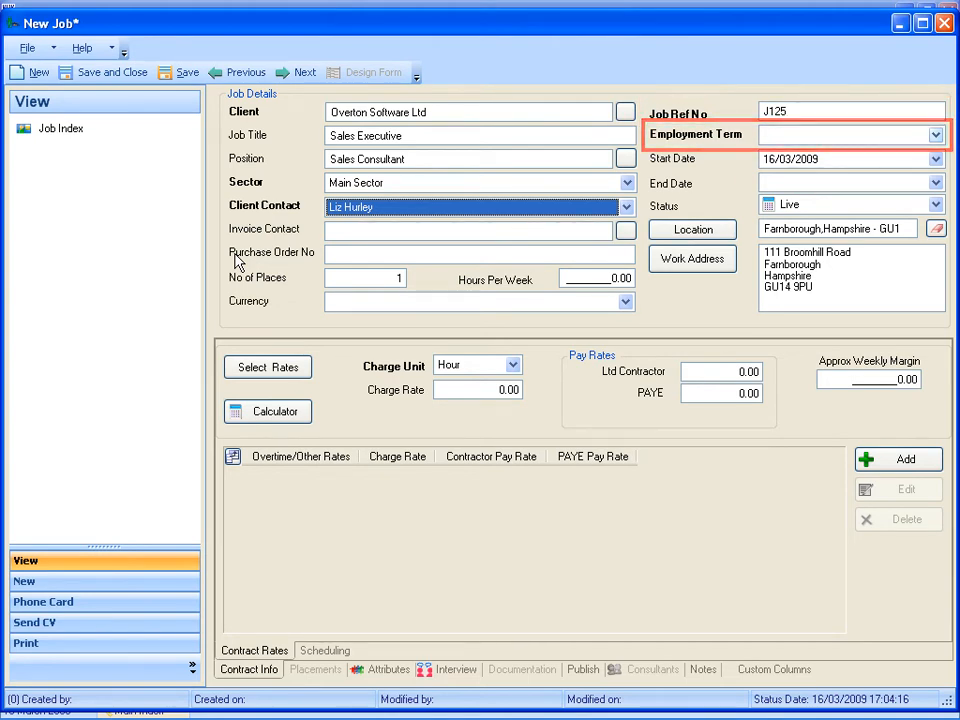
Set the employment term to Temp and the start date to 06/04/2009.
{"action": "left_click", "coordinate": [935, 135]}
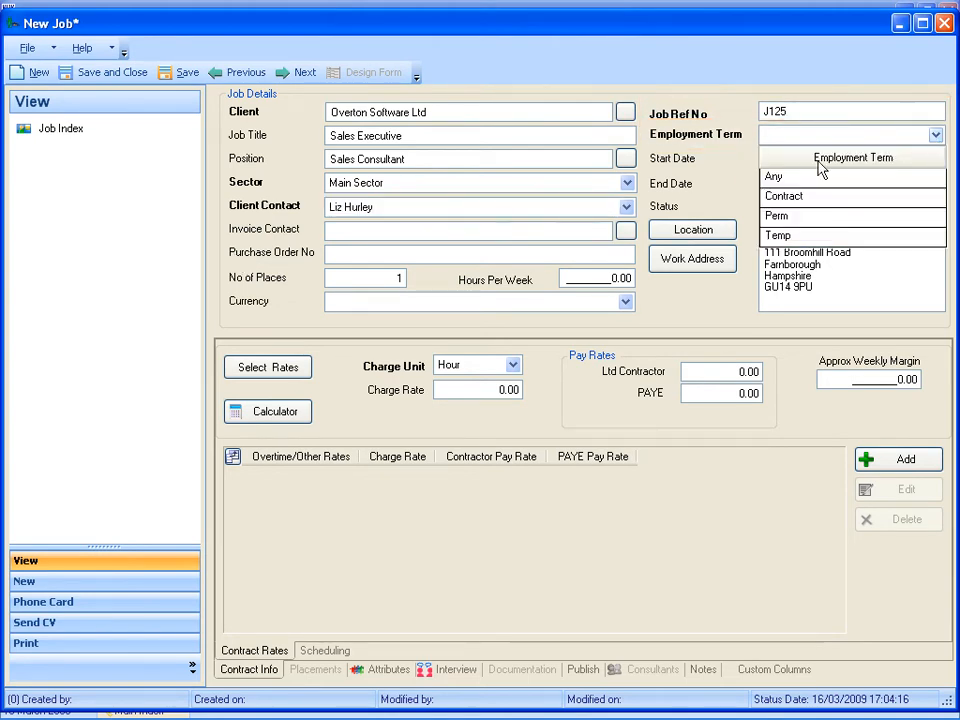
{"action": "left_click", "coordinate": [782, 236]}
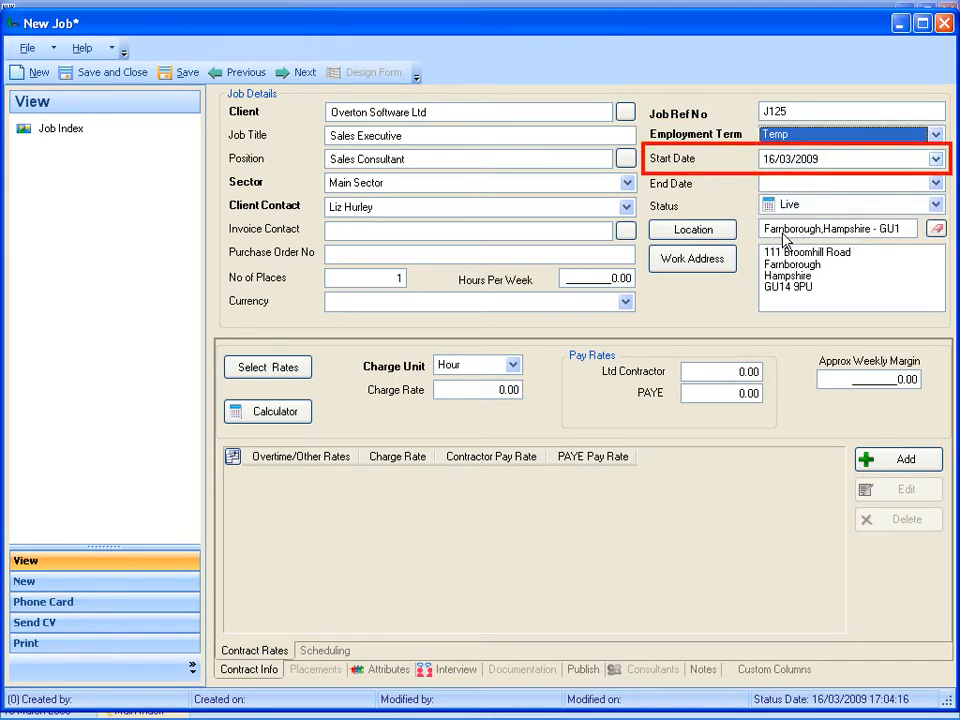
{"action": "left_click", "coordinate": [935, 160]}
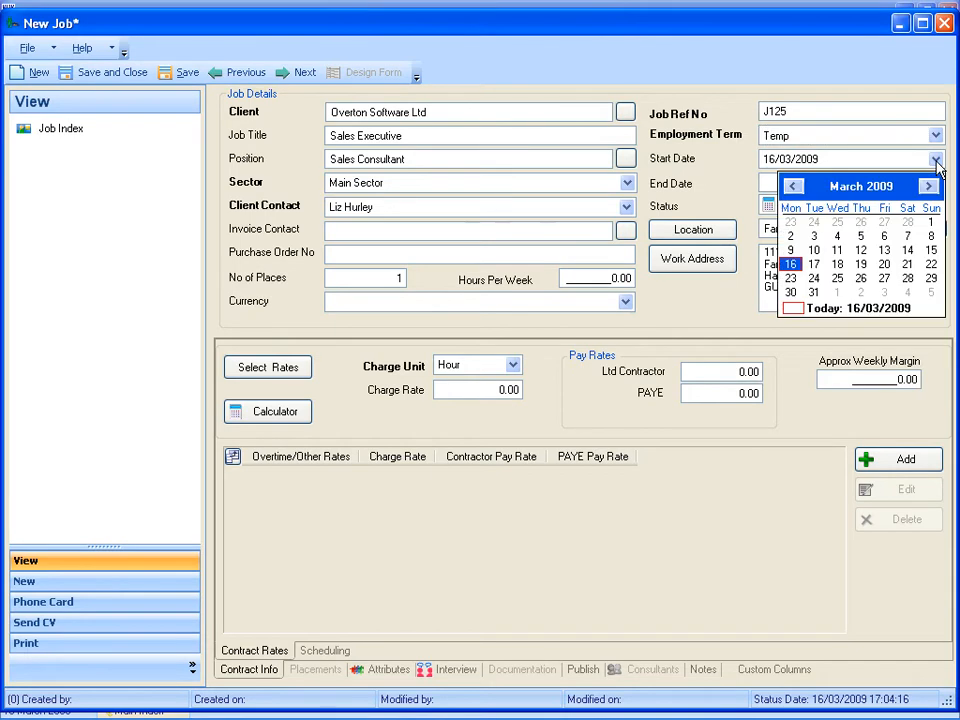
{"action": "left_click", "coordinate": [928, 187]}
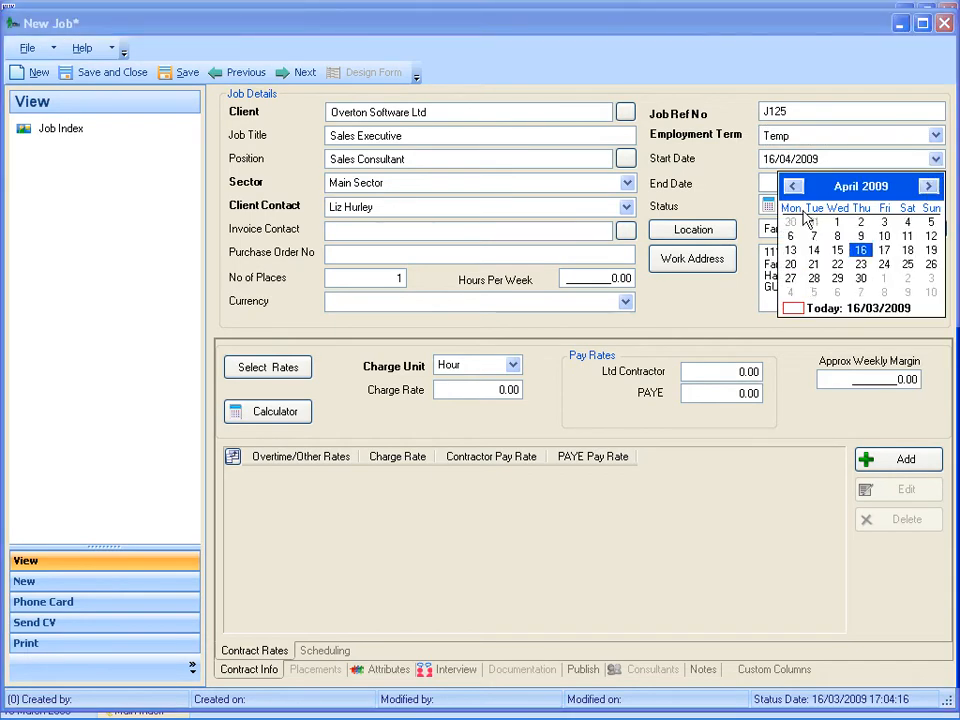
{"action": "left_click", "coordinate": [790, 237]}
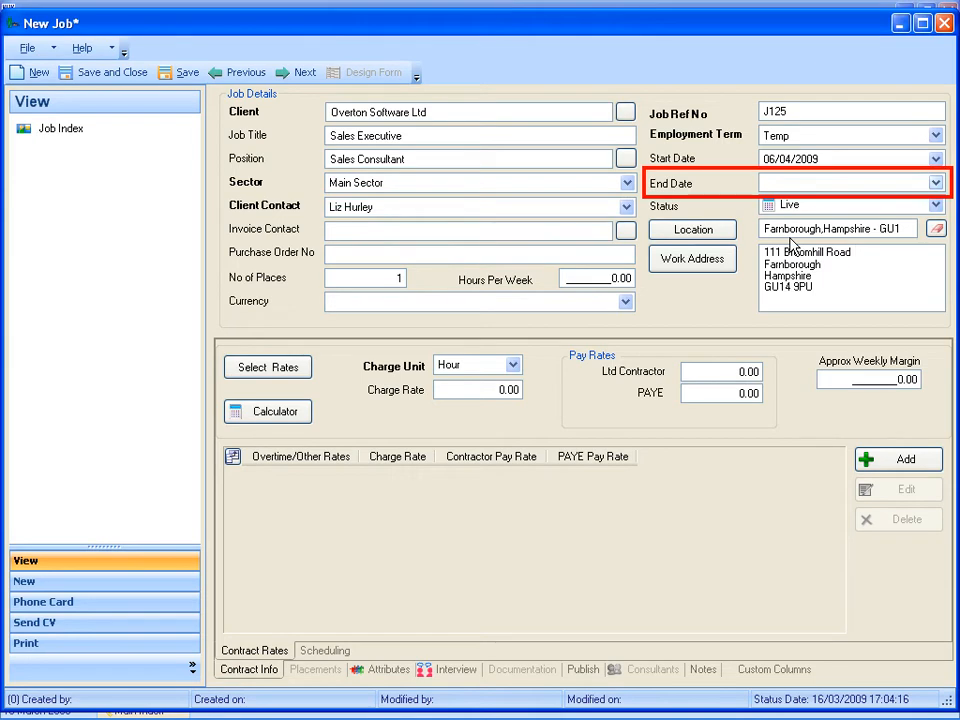
Set the job's end date to 02/10/2009 and save the job record.
{"action": "left_click", "coordinate": [935, 183]}
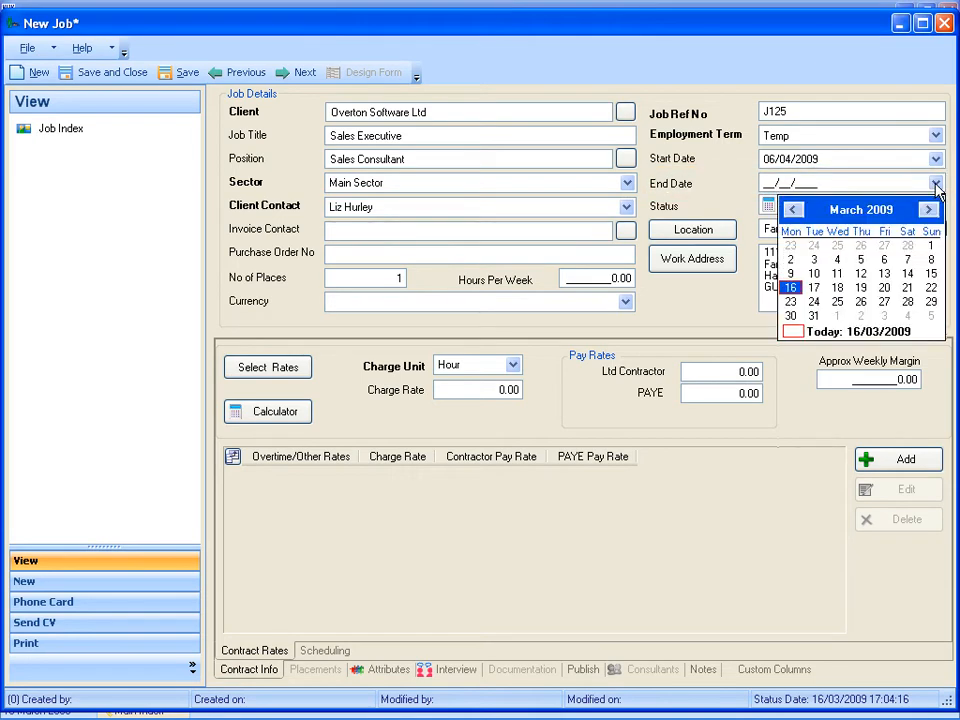
{"action": "left_click", "coordinate": [862, 210]}
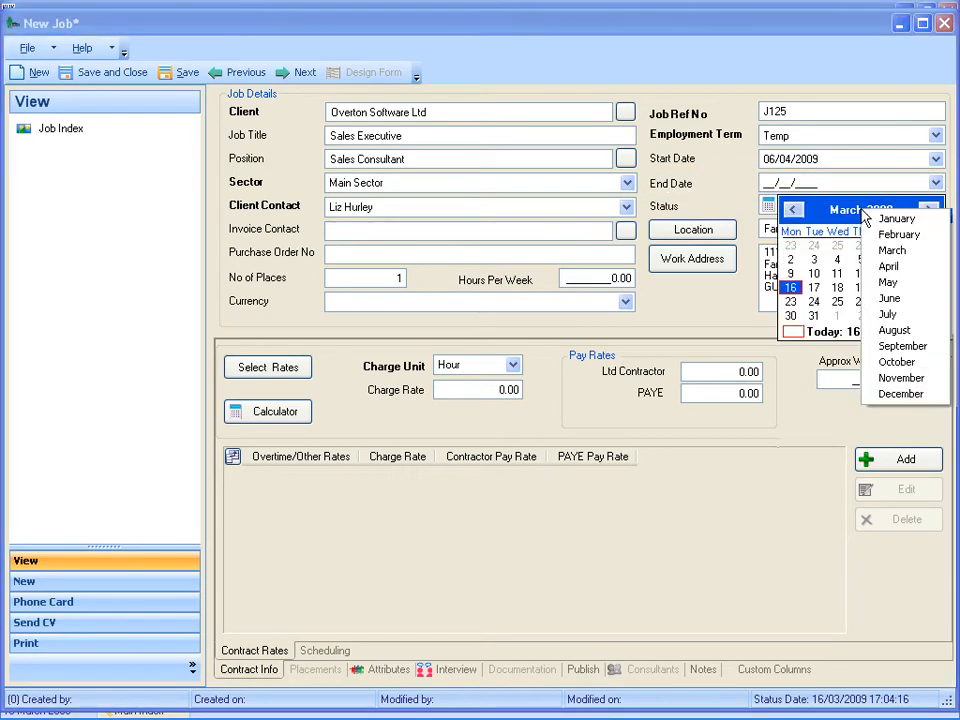
{"action": "left_click", "coordinate": [887, 362]}
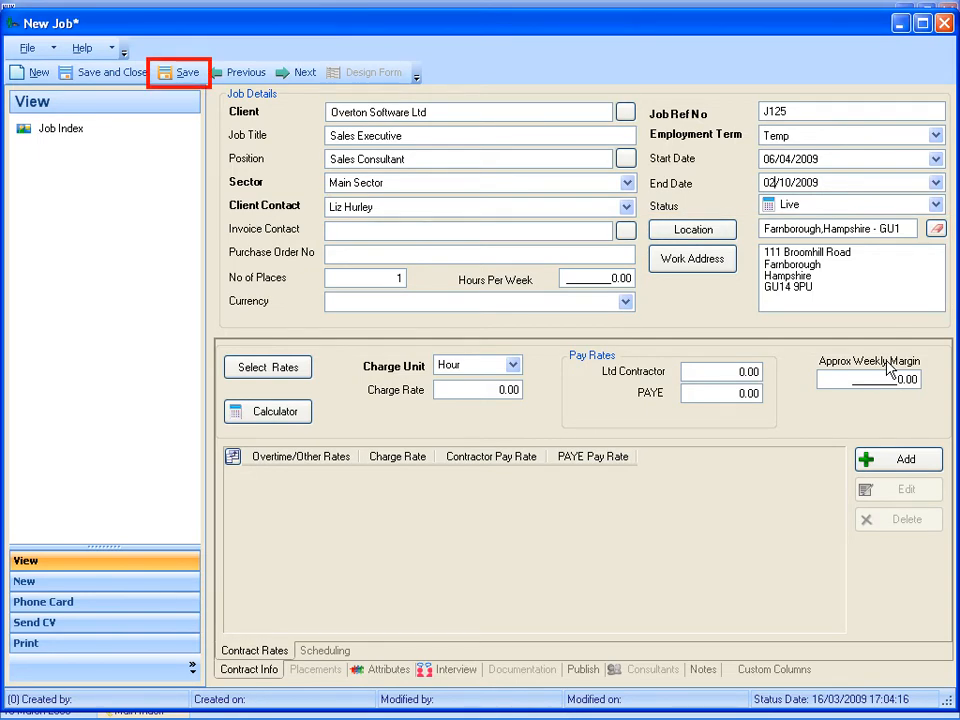
{"action": "left_click", "coordinate": [183, 72]}
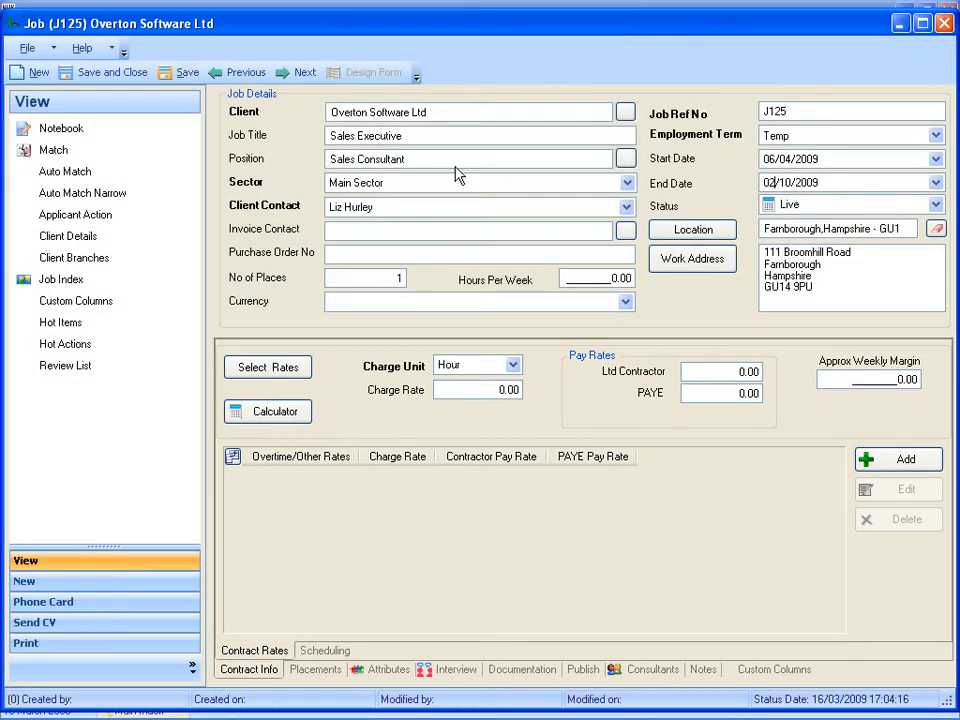
Set the charge unit to Day, the charge rate to 150.00 and the Ltd Contractor pay rate to 100.00.
{"action": "left_click", "coordinate": [514, 367]}
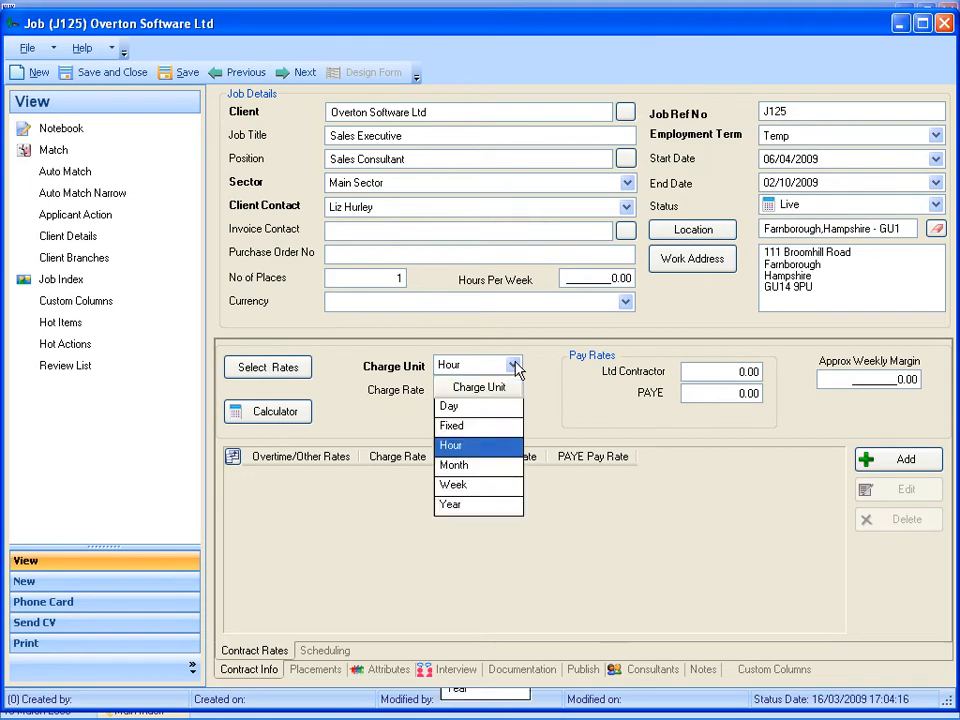
{"action": "left_click", "coordinate": [455, 407]}
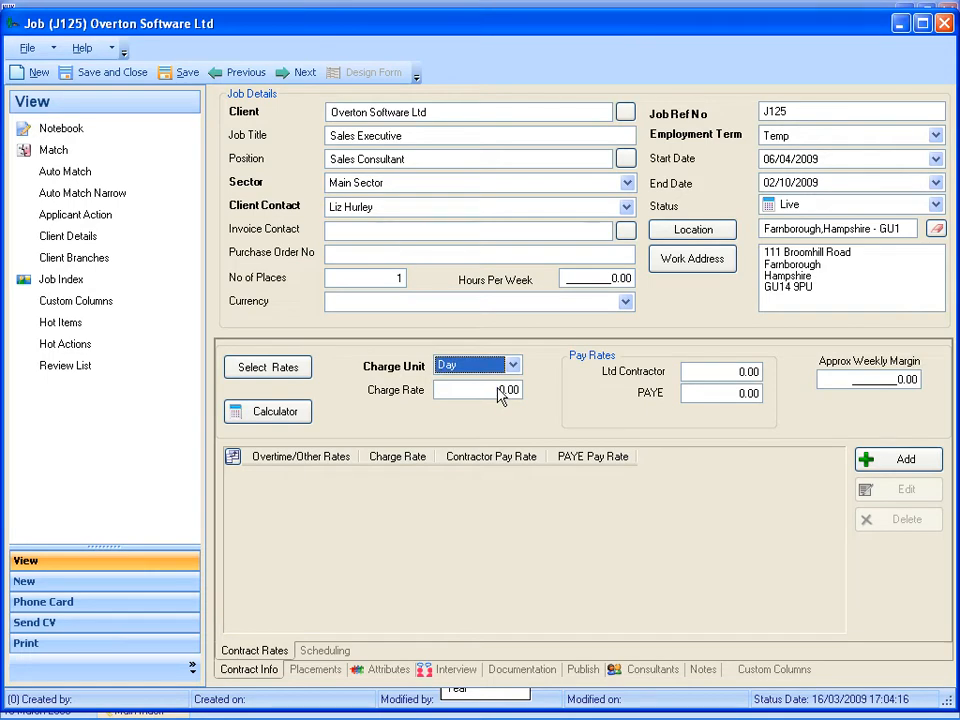
{"action": "left_click", "coordinate": [500, 392]}
{"action": "type", "text": "15"}
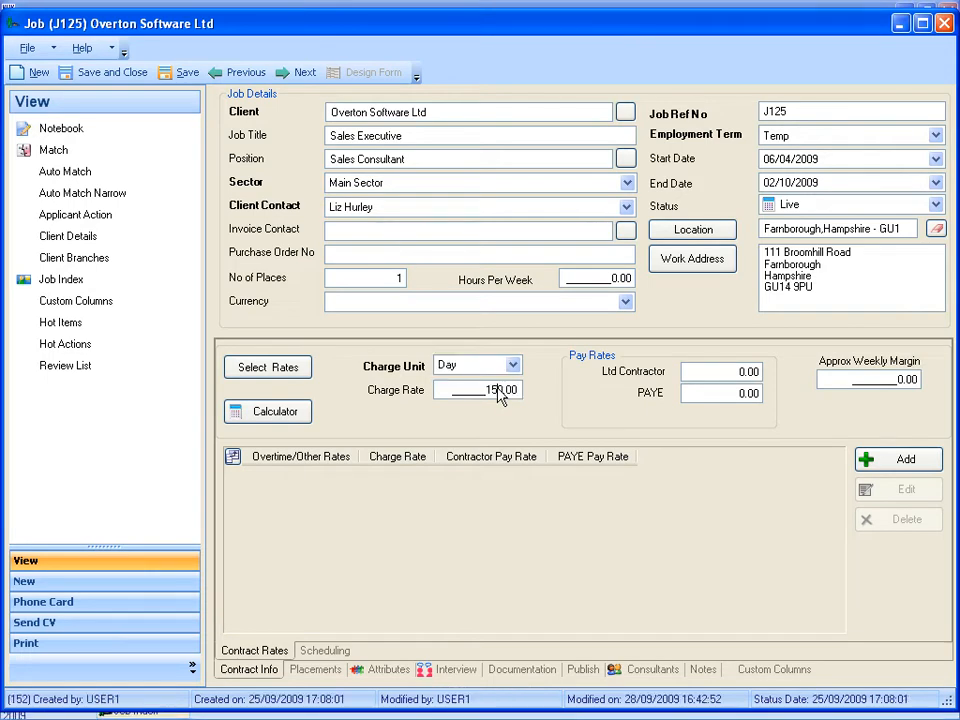
{"action": "left_click", "coordinate": [739, 372]}
{"action": "type", "text": "100"}
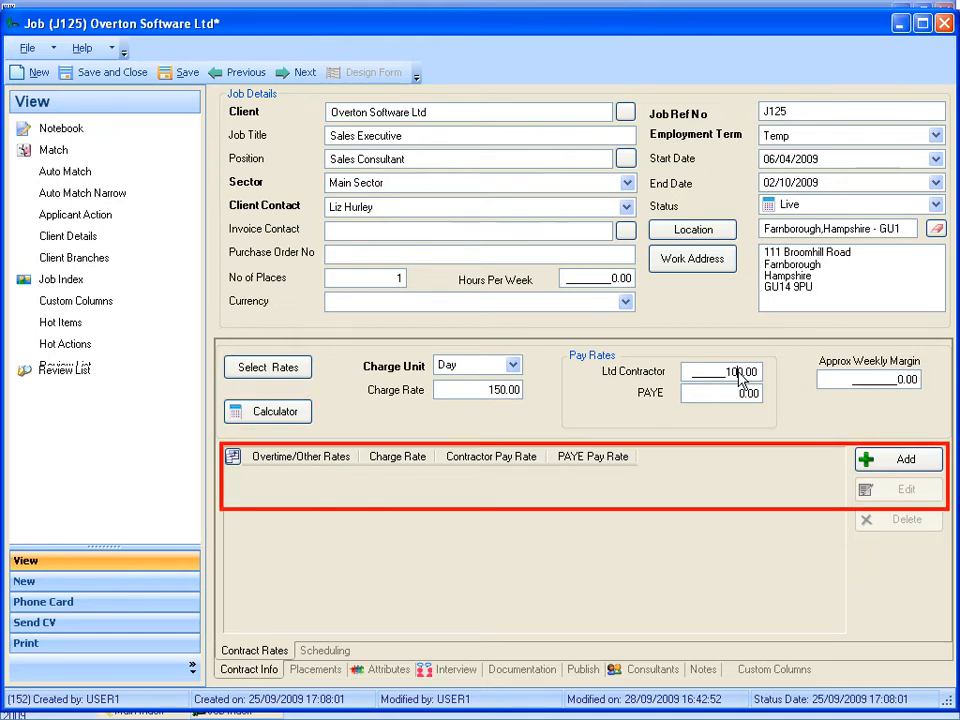
Add a Saturday overtime rate with a charge rate of 200 and a contractor pay rate of 175.
{"action": "left_click", "coordinate": [903, 460]}
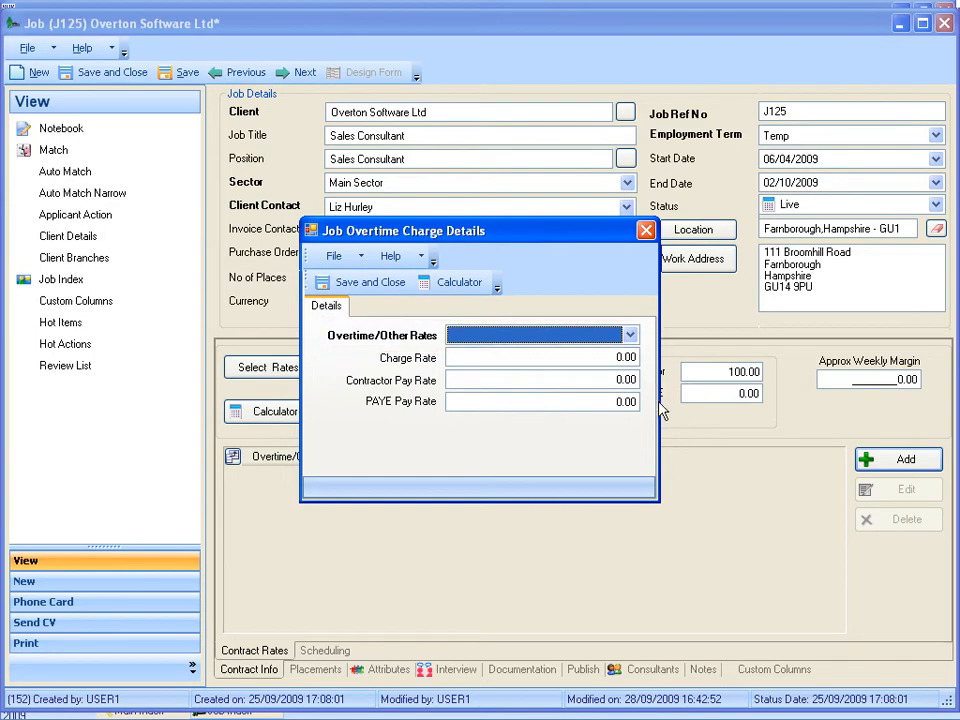
{"action": "left_click", "coordinate": [630, 335]}
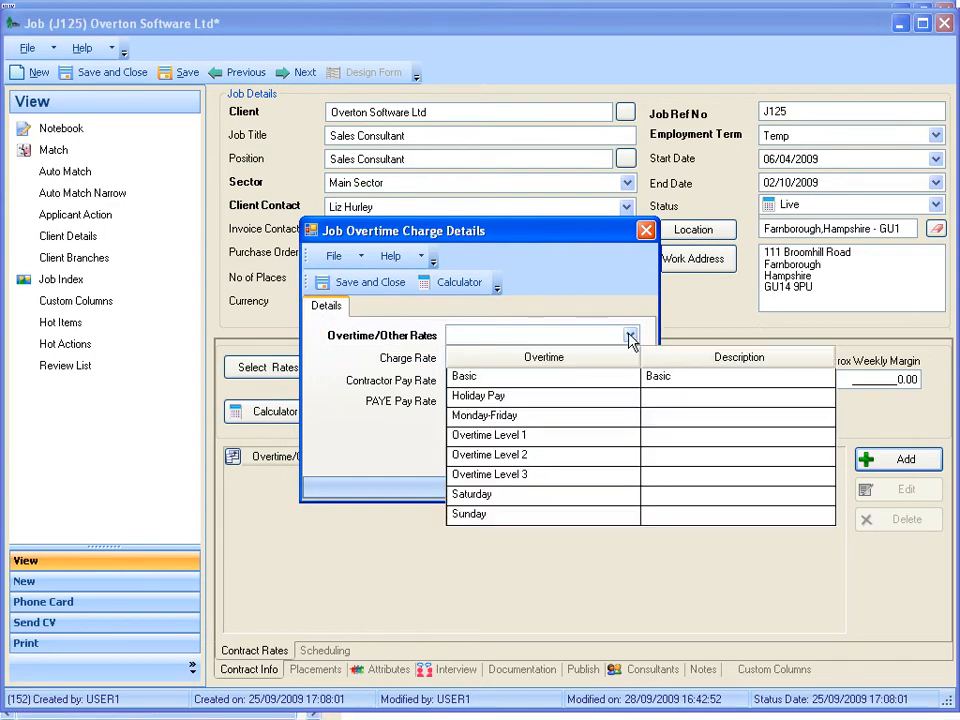
{"action": "left_click", "coordinate": [490, 496]}
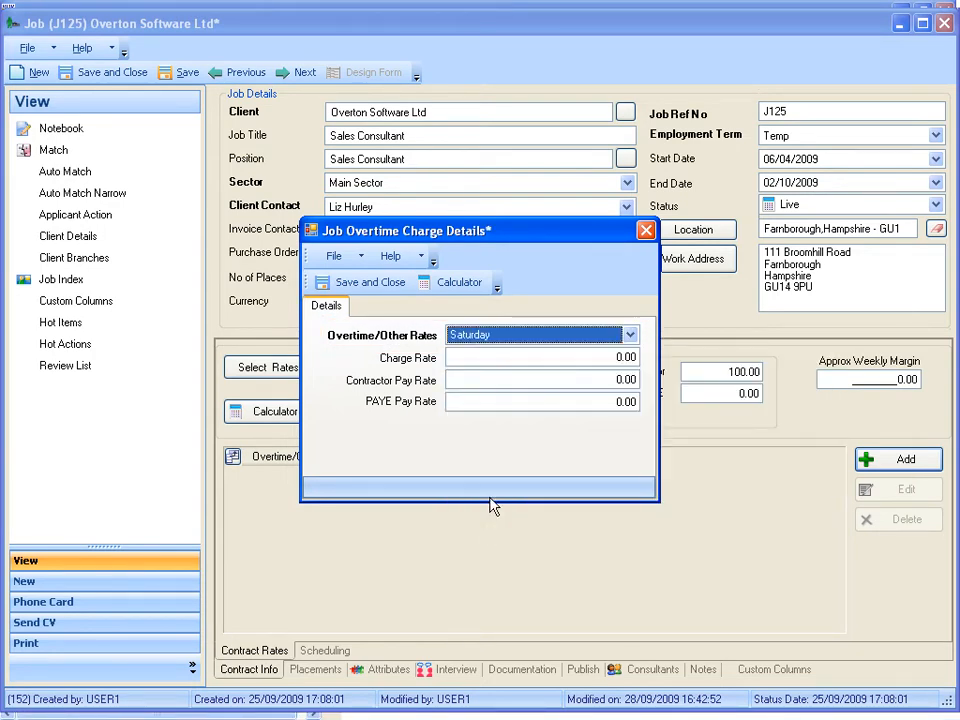
{"action": "left_click", "coordinate": [598, 358]}
{"action": "type", "text": "200"}
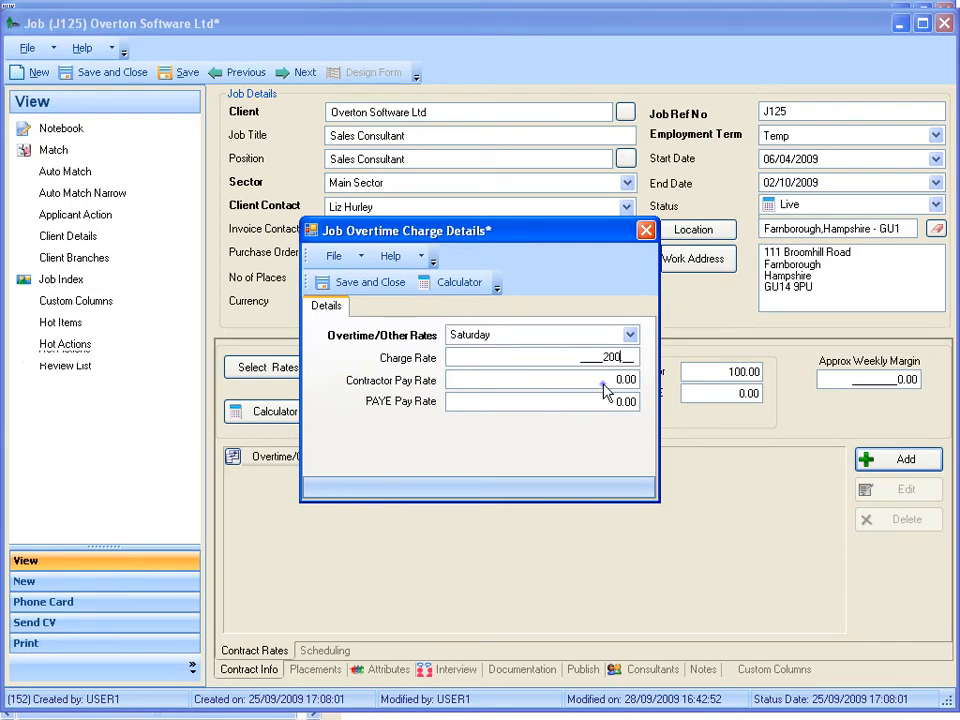
{"action": "left_click", "coordinate": [606, 390]}
{"action": "type", "text": "175"}
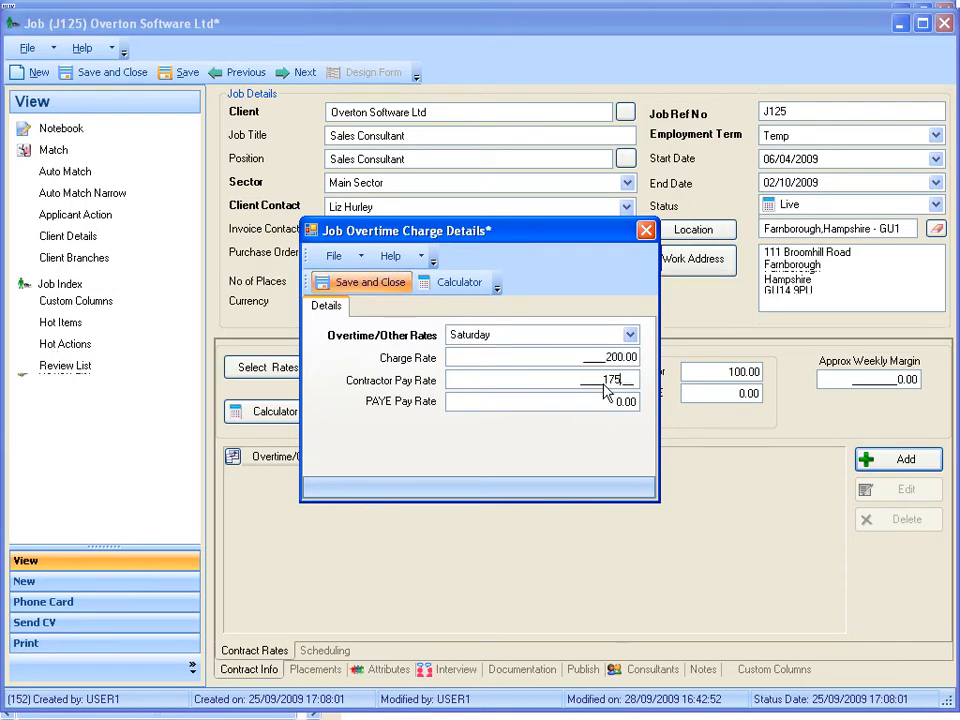
{"action": "left_click", "coordinate": [378, 283]}
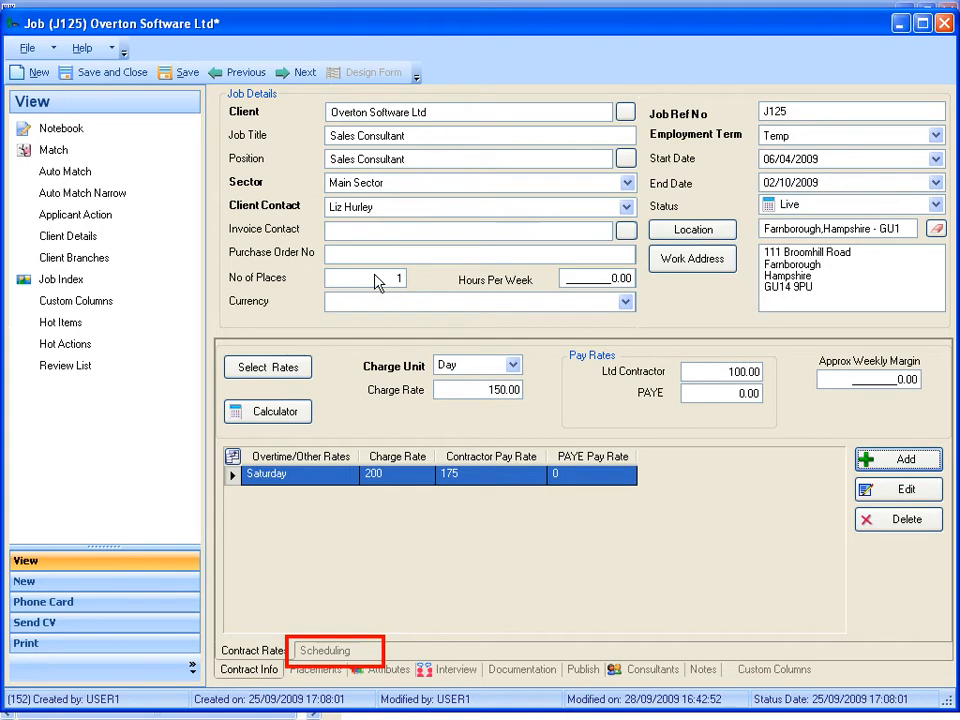
In the job's scheduling, assign the Day shift to Monday and apply it to all weekdays.
{"action": "left_click", "coordinate": [323, 651]}
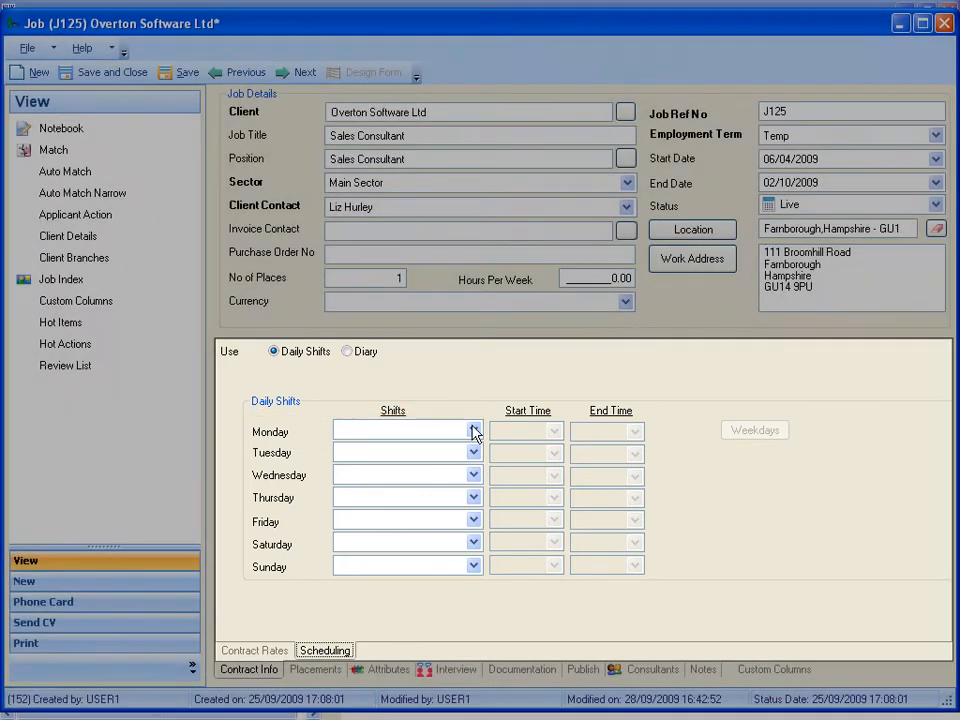
{"action": "left_click", "coordinate": [474, 430]}
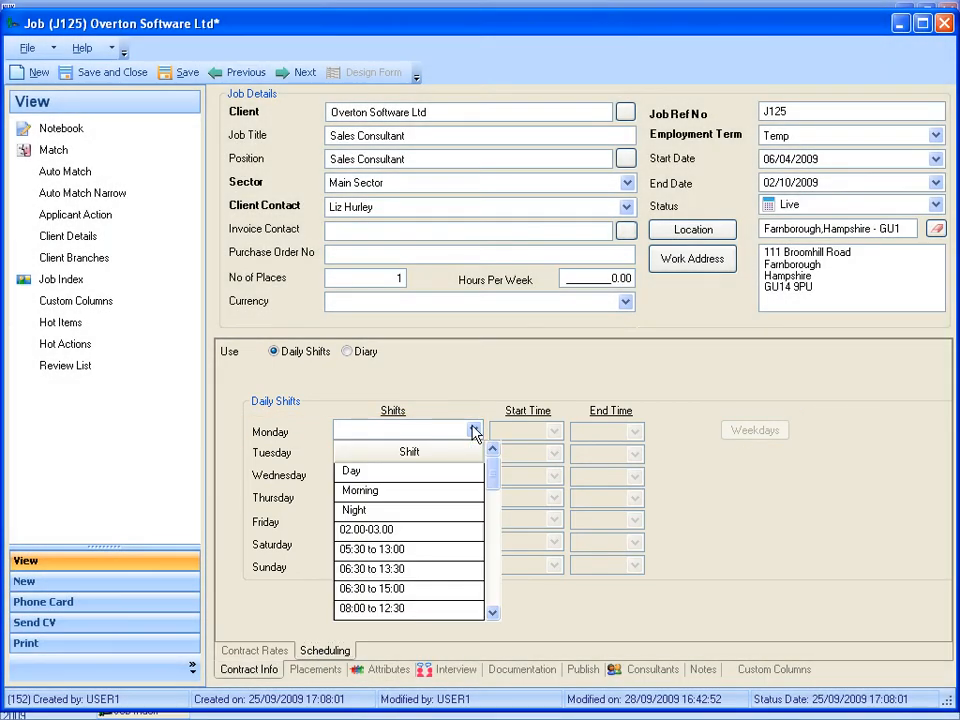
{"action": "left_click", "coordinate": [360, 472]}
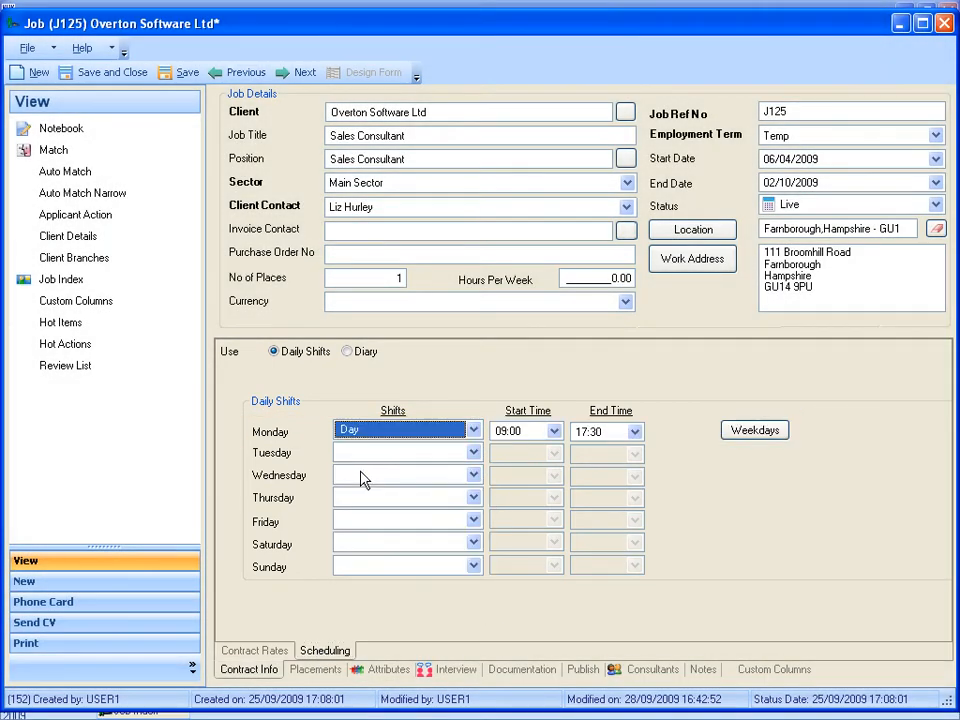
{"action": "left_click", "coordinate": [748, 438]}
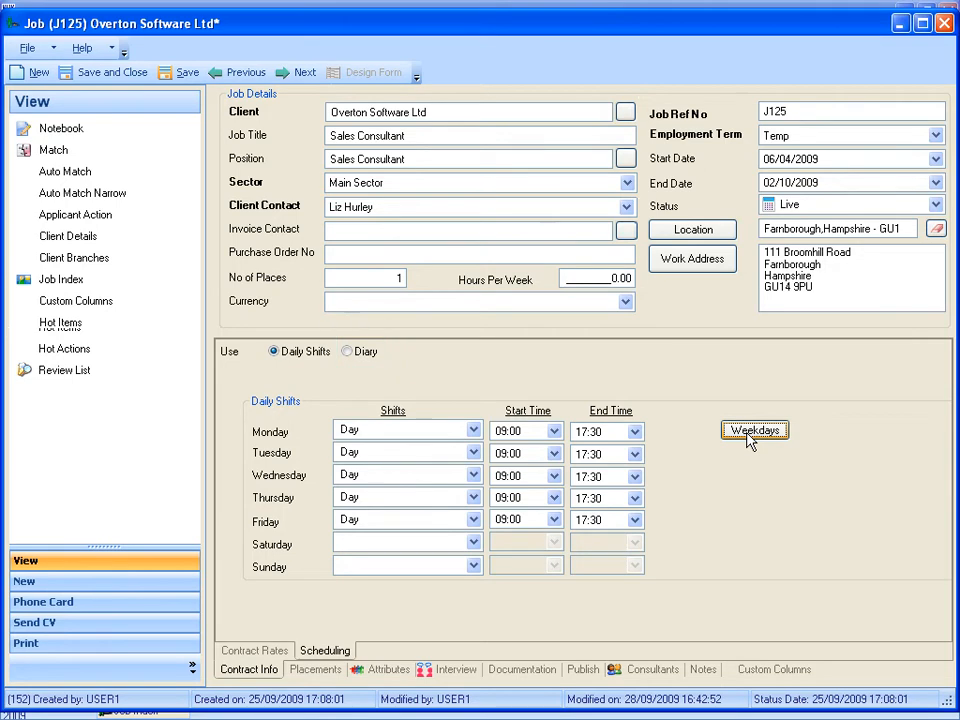
Switch the scheduling to Diary, assign the Day shift to 19–23 October 2009 and save the job.
{"action": "left_click", "coordinate": [347, 351]}
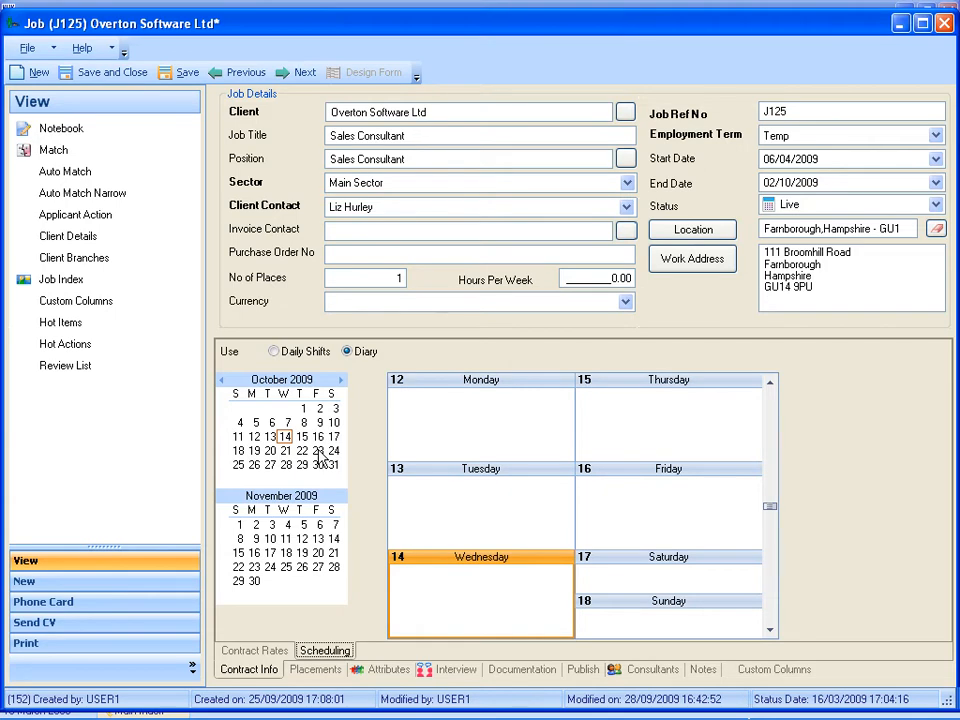
{"action": "left_click_drag", "start_coordinate": [254, 451], "coordinate": [319, 451]}
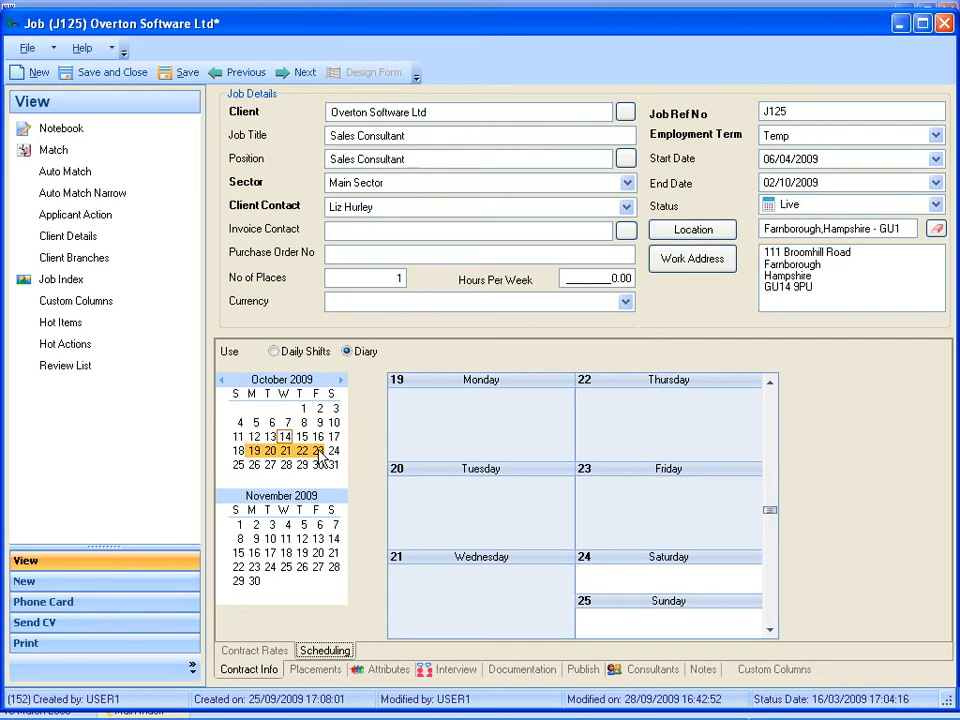
{"action": "right_click", "coordinate": [440, 424]}
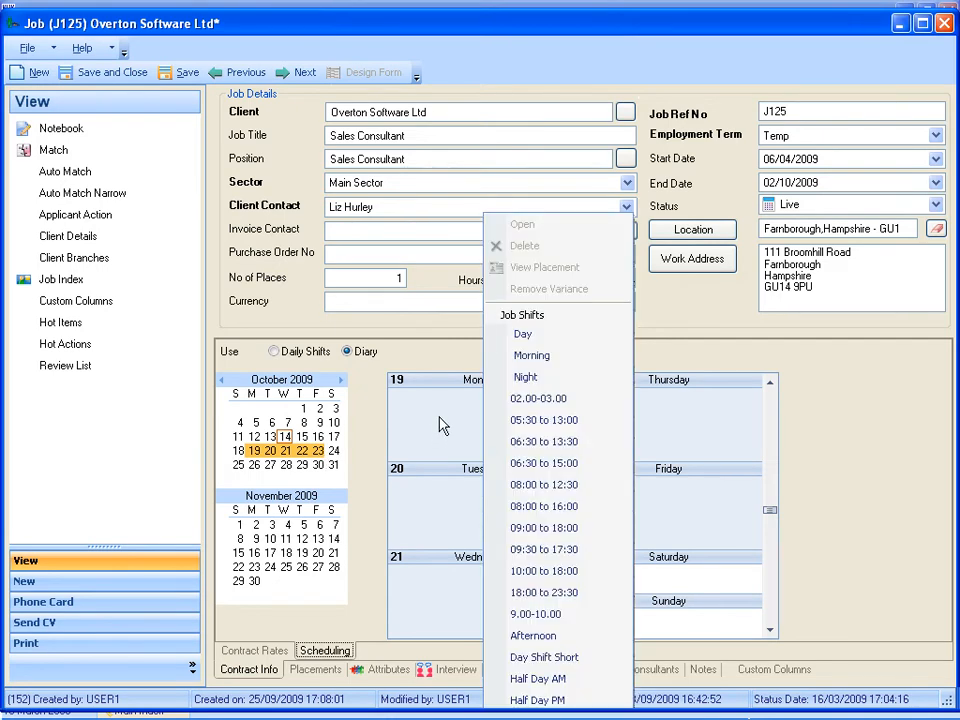
{"action": "left_click", "coordinate": [521, 336]}
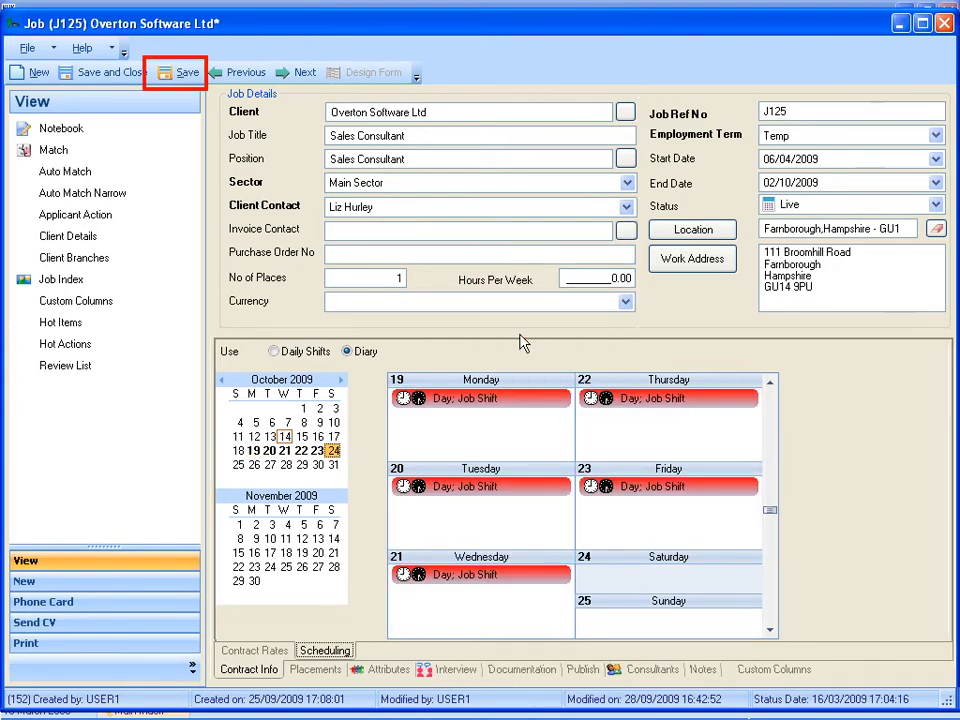
{"action": "left_click", "coordinate": [188, 75]}
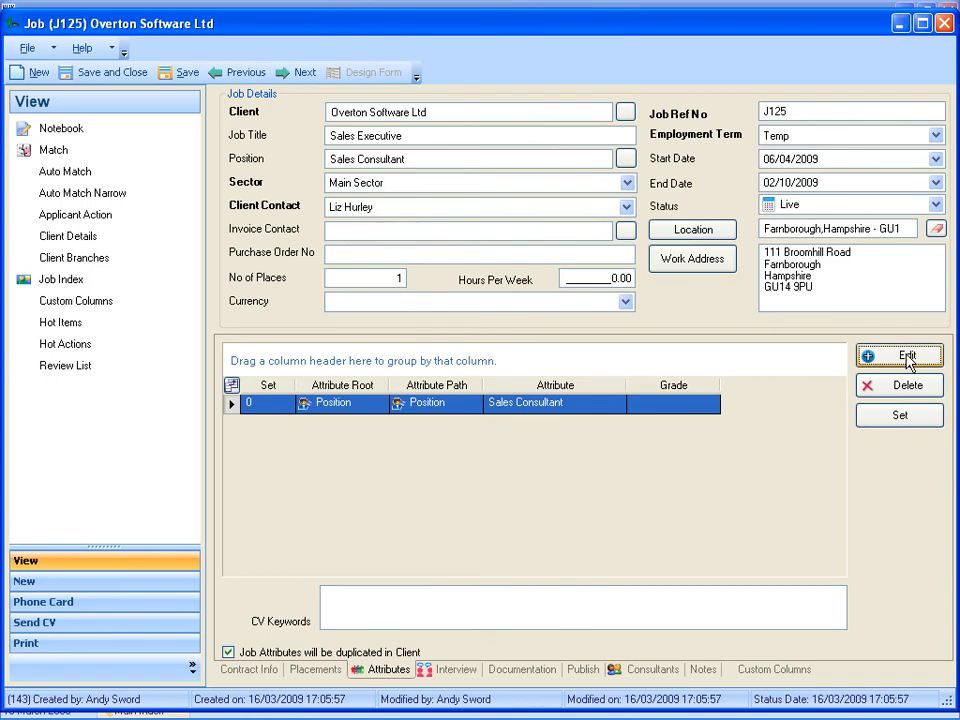
Add the A Levels qualification and the Marketing position to the job's attributes.
{"action": "left_click", "coordinate": [906, 358]}
{"action": "left_click", "coordinate": [76, 238]}
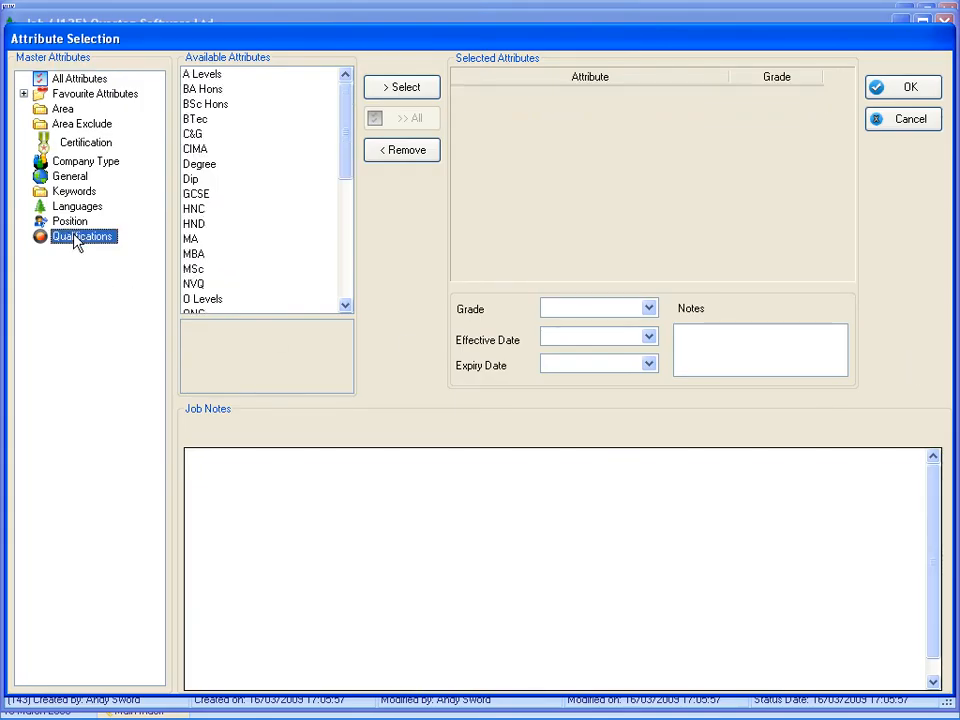
{"action": "double_click", "coordinate": [228, 76]}
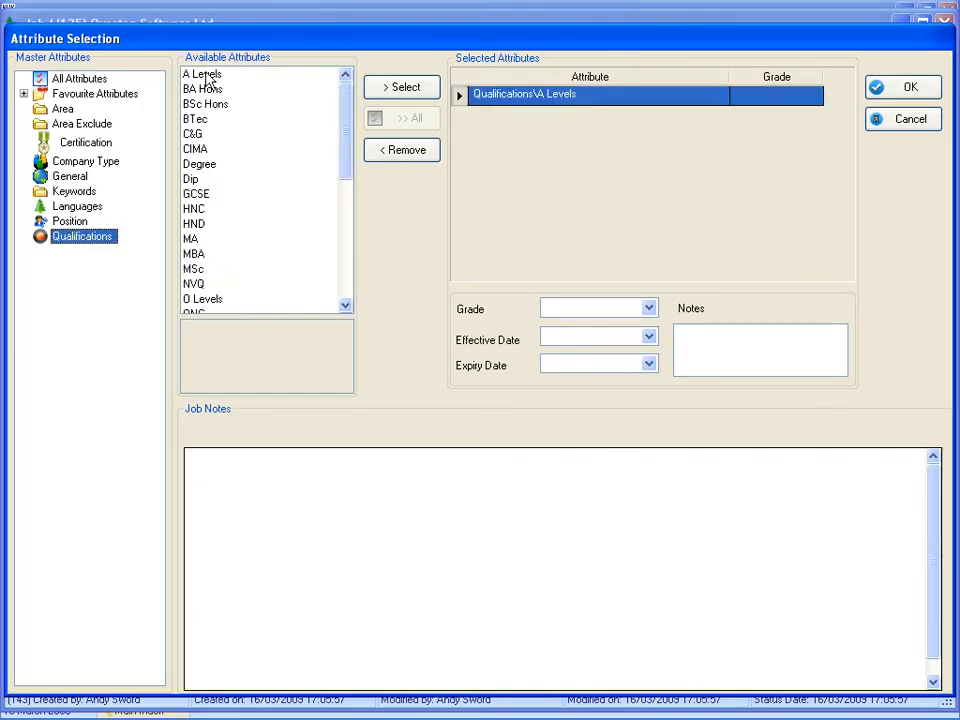
{"action": "left_click", "coordinate": [70, 222]}
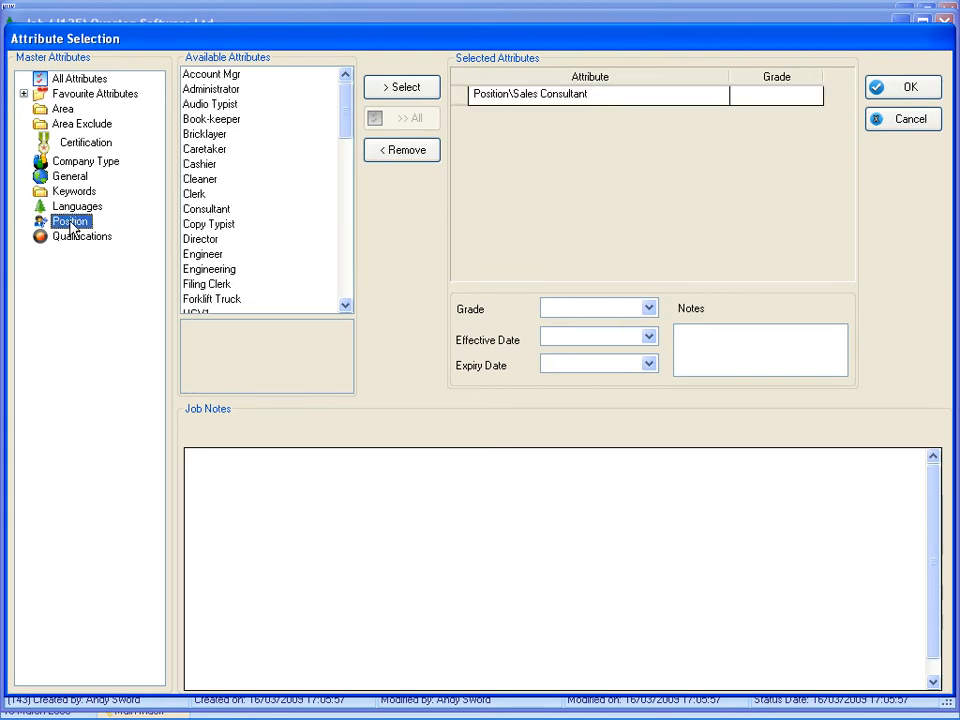
{"action": "left_click", "coordinate": [345, 306]}
{"action": "left_click_drag", "start_coordinate": [347, 313], "coordinate": [343, 311]}
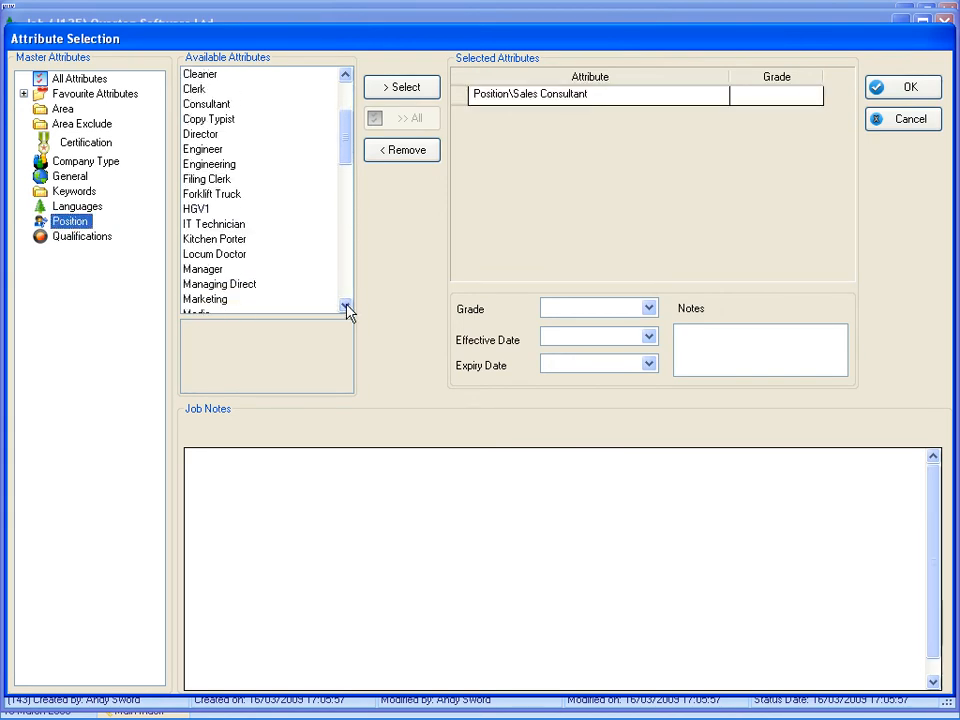
{"action": "double_click", "coordinate": [197, 301]}
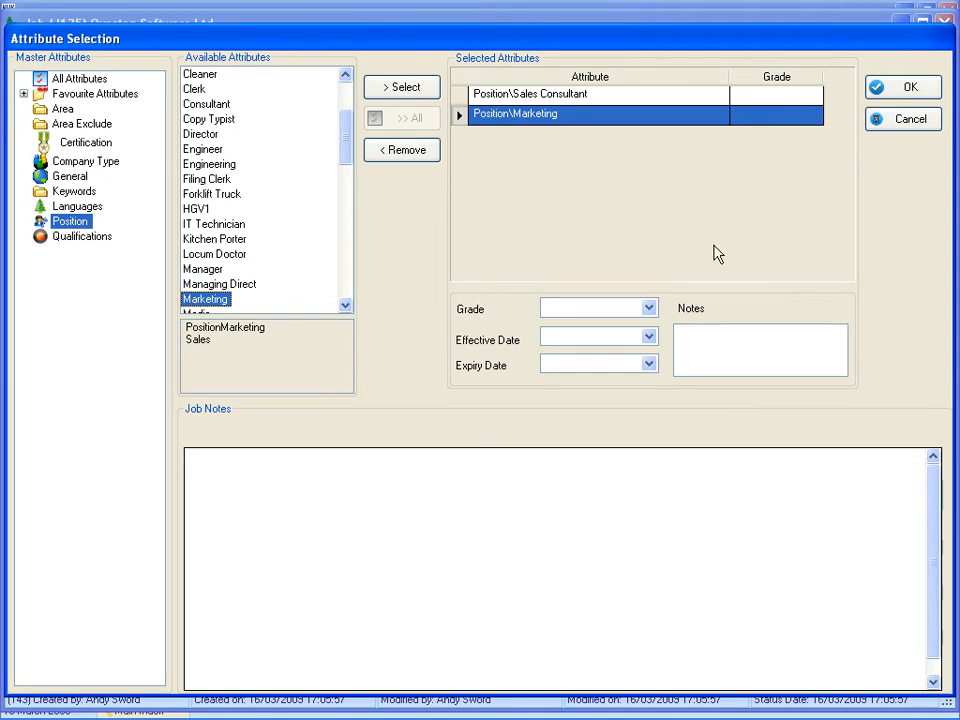
{"action": "left_click", "coordinate": [891, 96]}
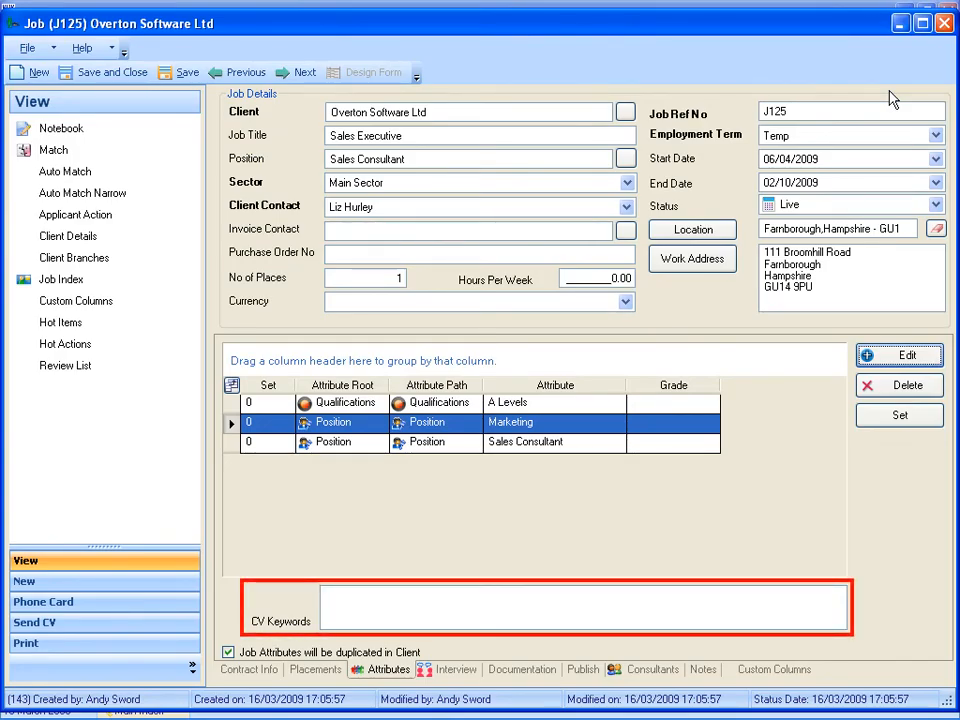
Enter Word as a CV keyword and choose the Overton Software Ltd office address as the interview address.
{"action": "left_click", "coordinate": [329, 600]}
{"action": "type", "text": "Word"}
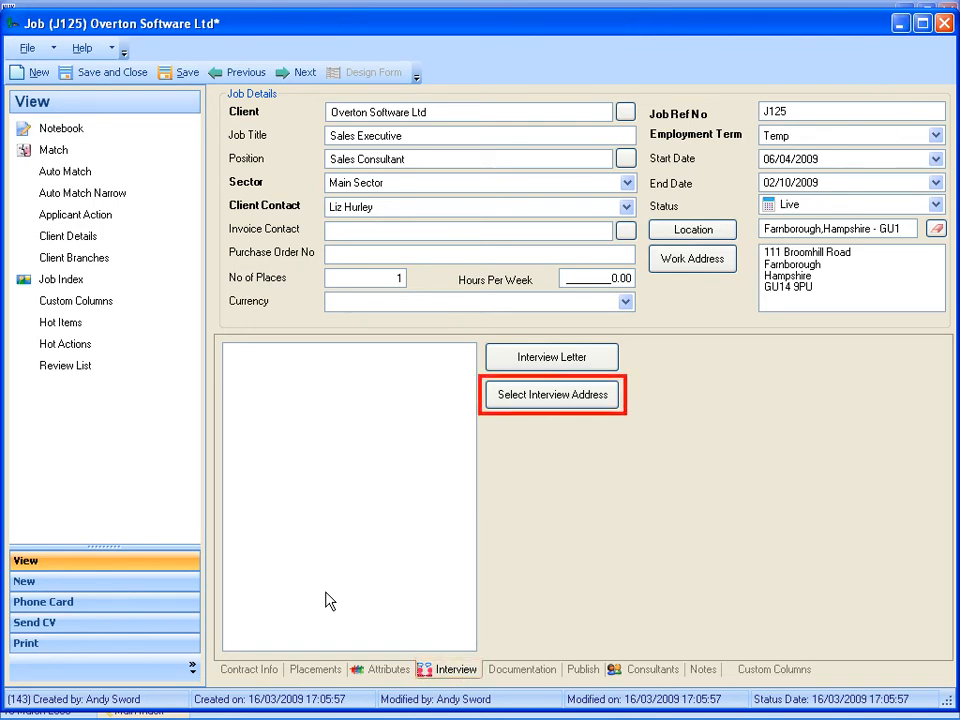
{"action": "left_click", "coordinate": [546, 405]}
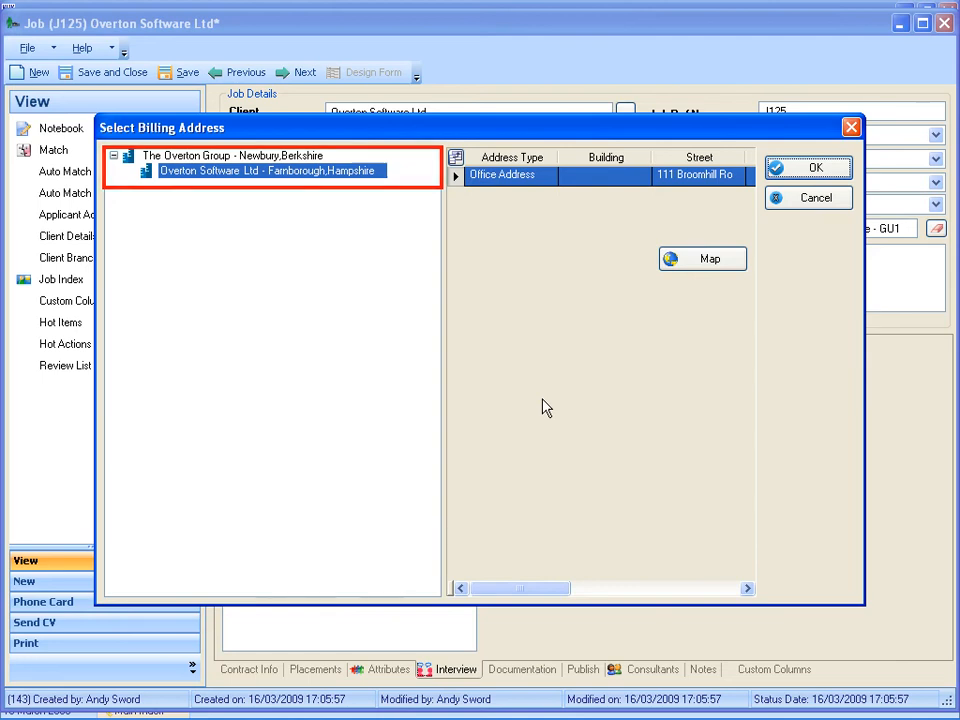
{"action": "left_click", "coordinate": [814, 168]}
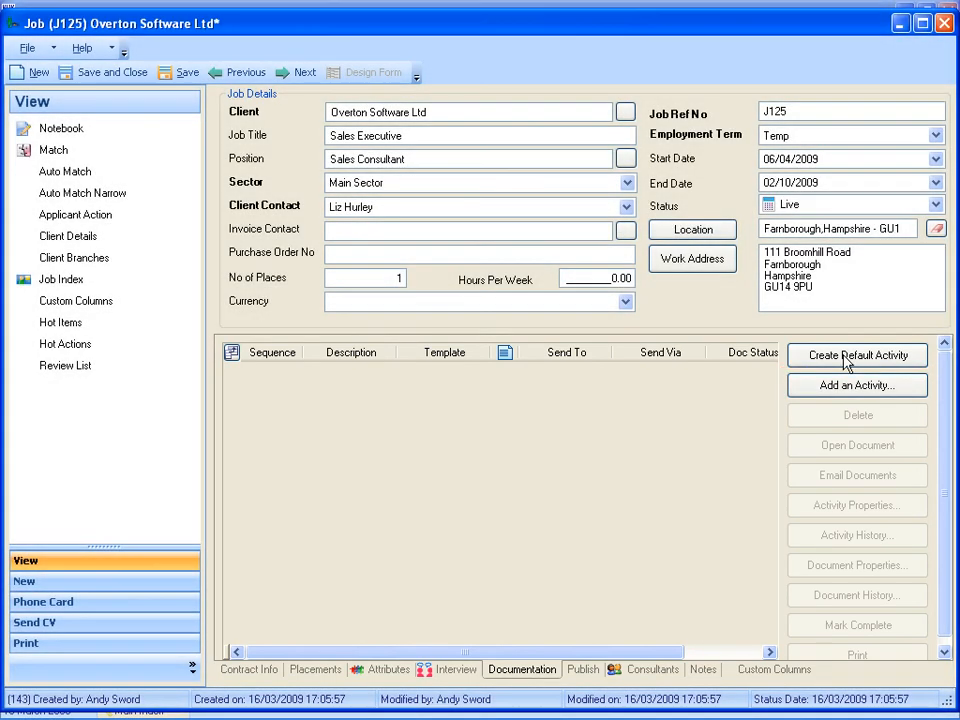
Create the default documentation activities, load Job Description J125.doc into the Job Description document and save it.
{"action": "left_click", "coordinate": [845, 358]}
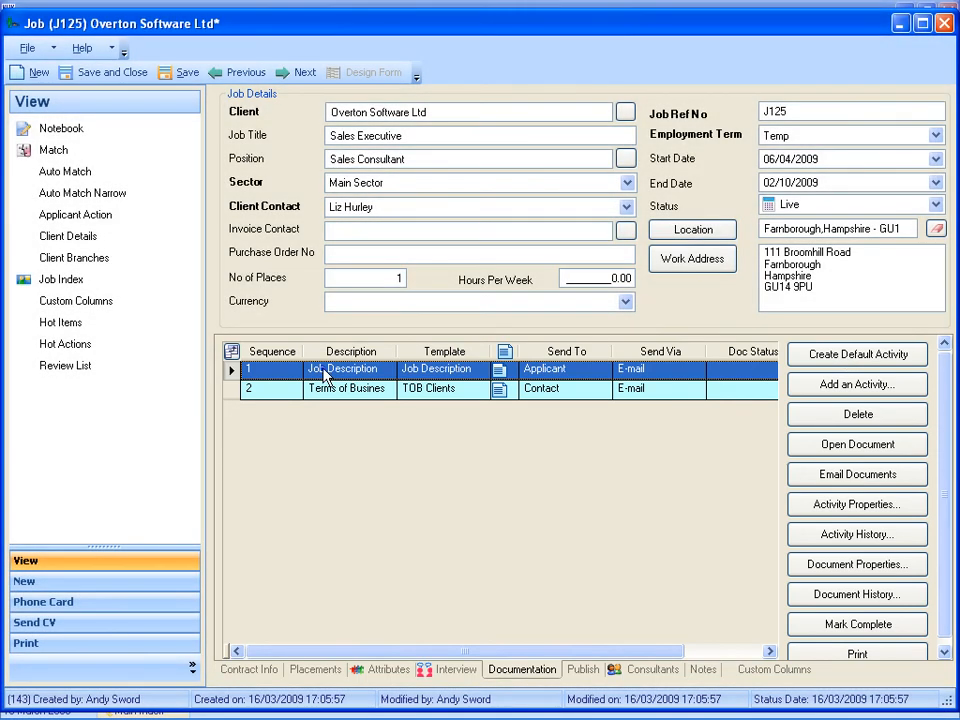
{"action": "double_click", "coordinate": [322, 369]}
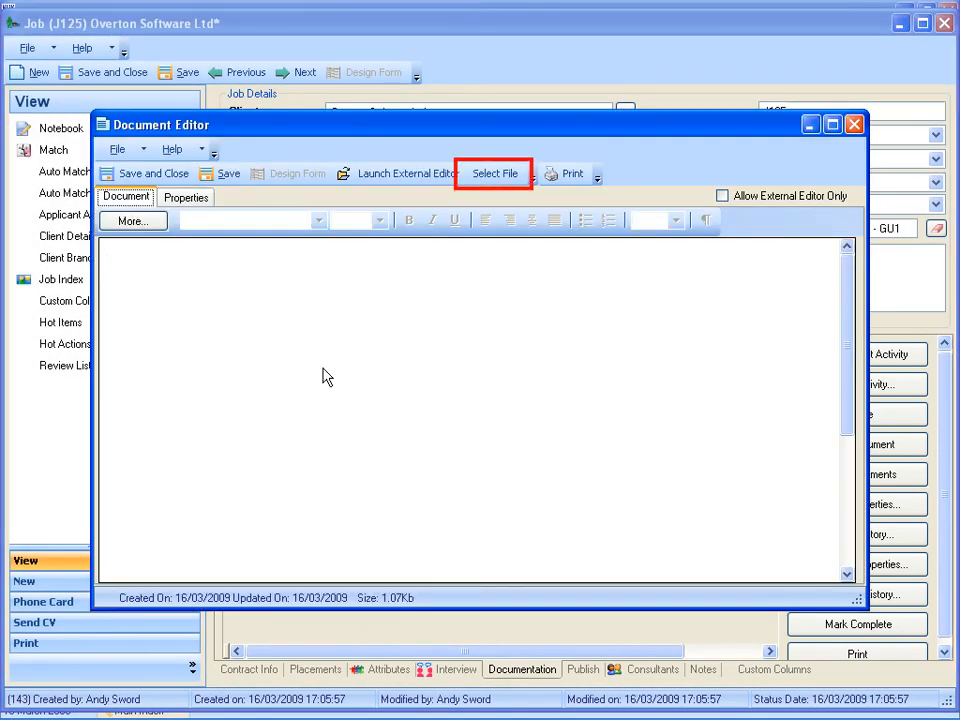
{"action": "left_click", "coordinate": [490, 176]}
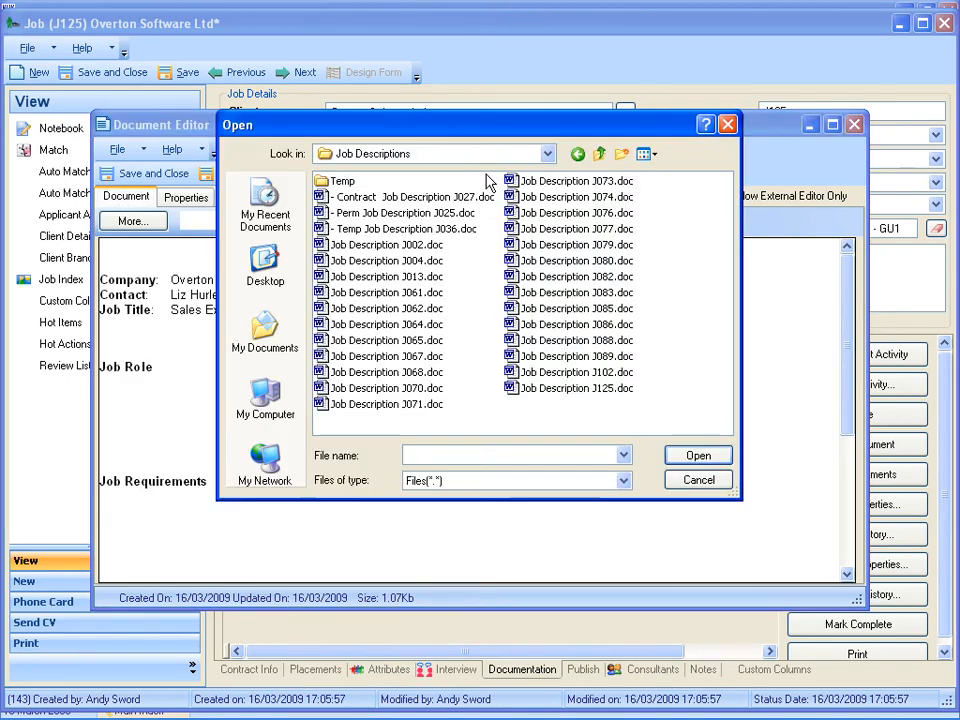
{"action": "double_click", "coordinate": [510, 388]}
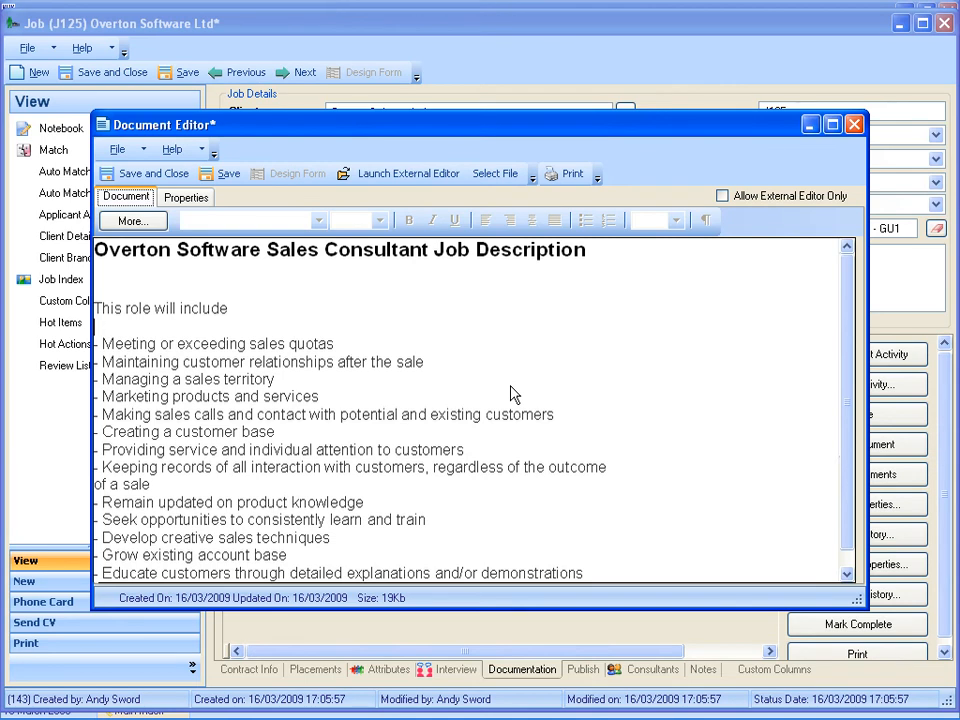
{"action": "left_click", "coordinate": [136, 175]}
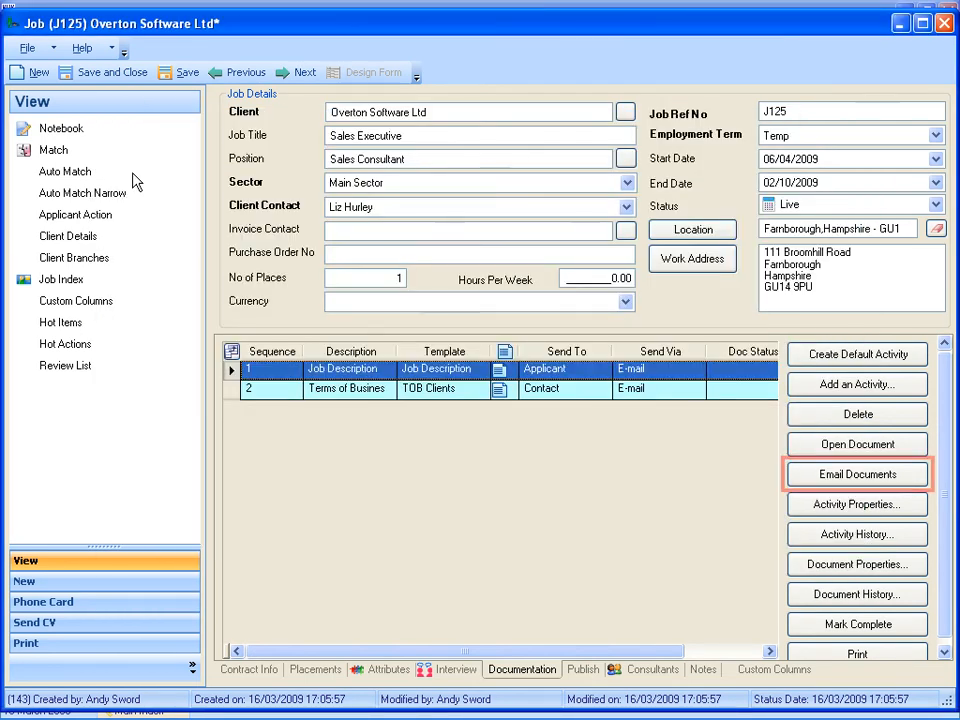
Start an email of the applicant documents, searching for the applicant by first name and selecting the matching record.
{"action": "left_click", "coordinate": [846, 476]}
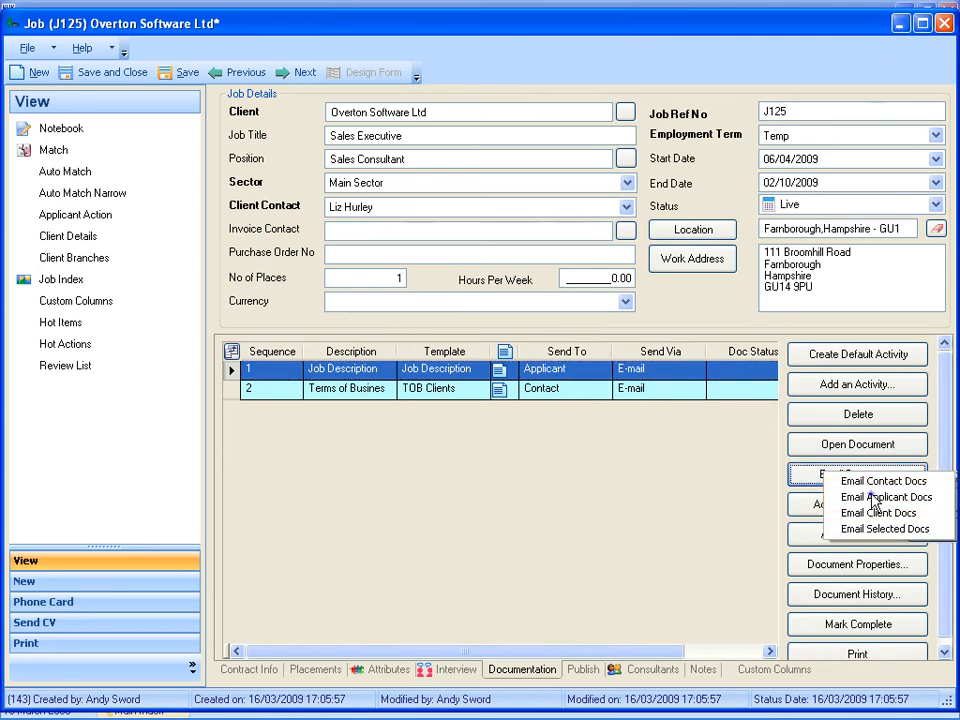
{"action": "left_click", "coordinate": [842, 497]}
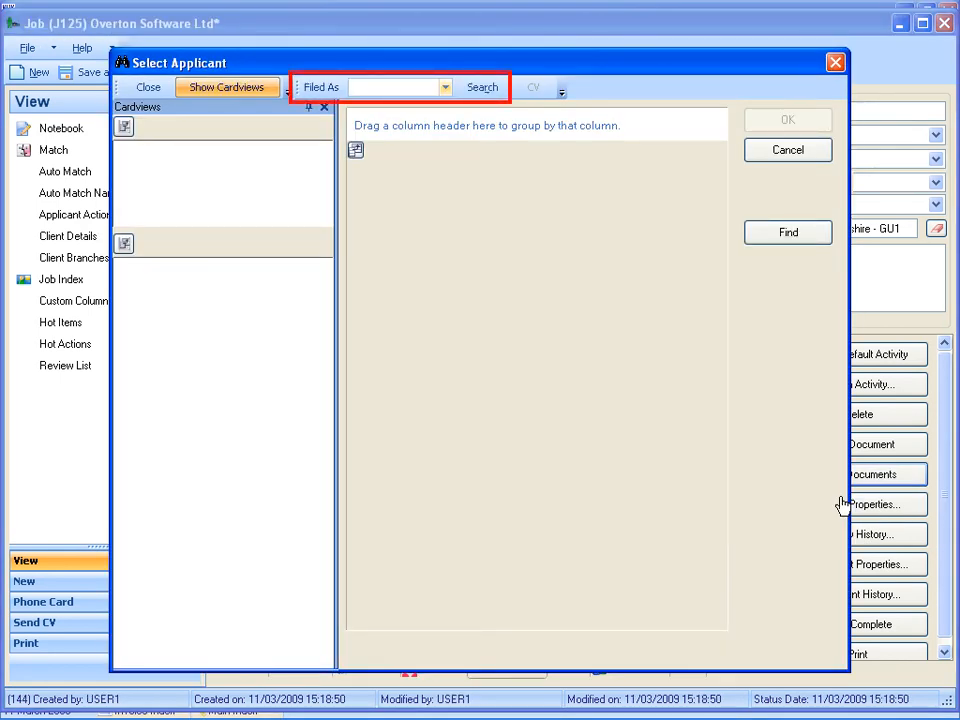
{"action": "type", "text": "davina"}
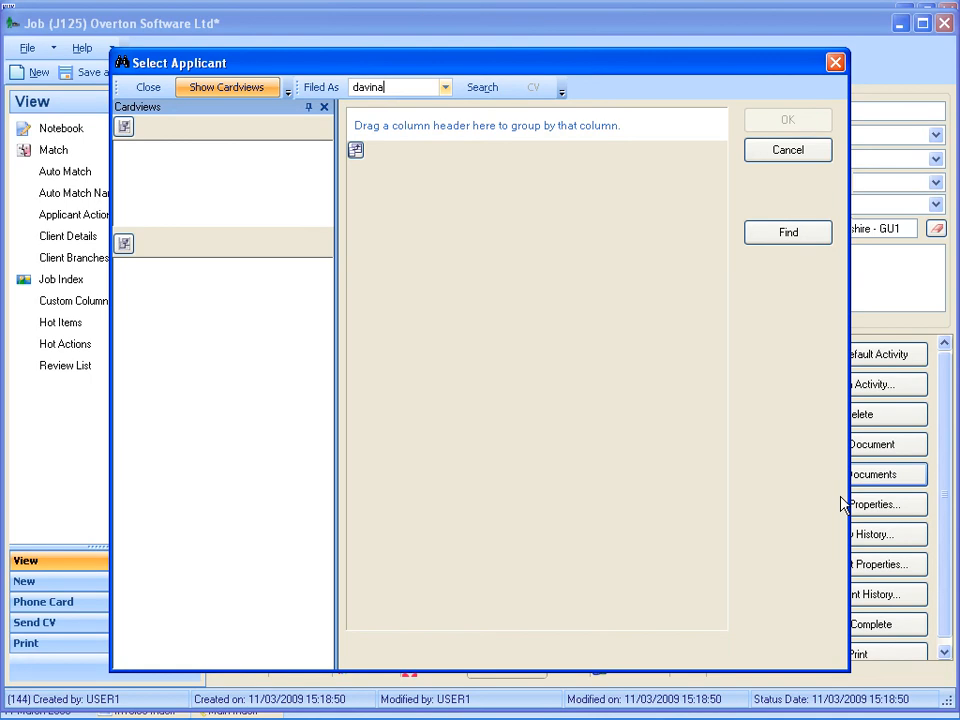
{"action": "left_click", "coordinate": [482, 88]}
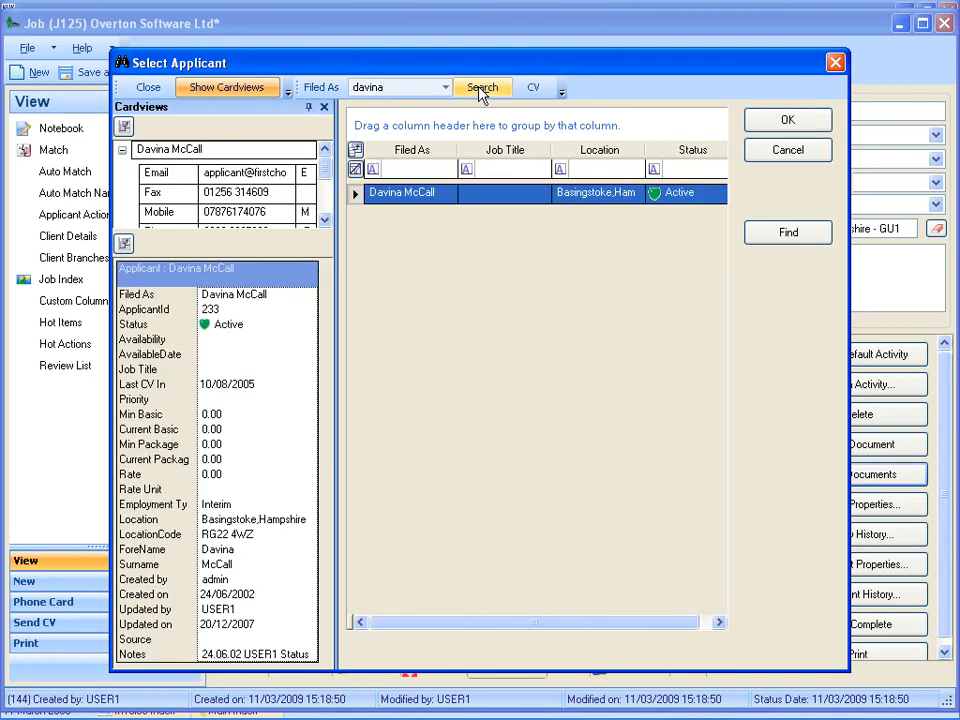
{"action": "double_click", "coordinate": [390, 197]}
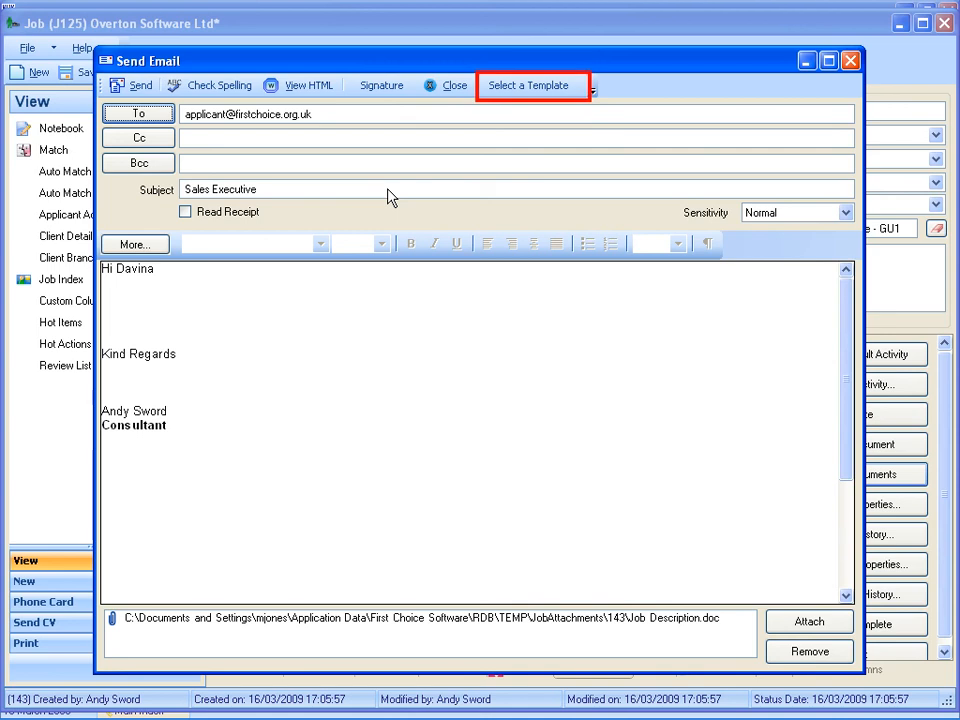
Apply the Job Description Email template to the message and send it to the applicant.
{"action": "left_click", "coordinate": [532, 87]}
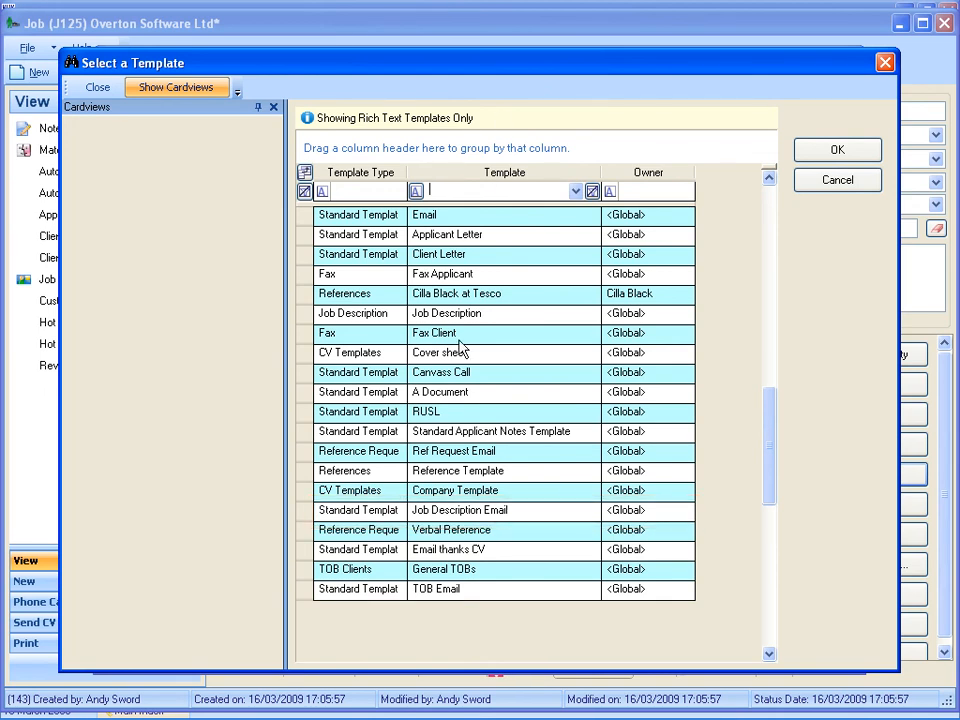
{"action": "double_click", "coordinate": [448, 511]}
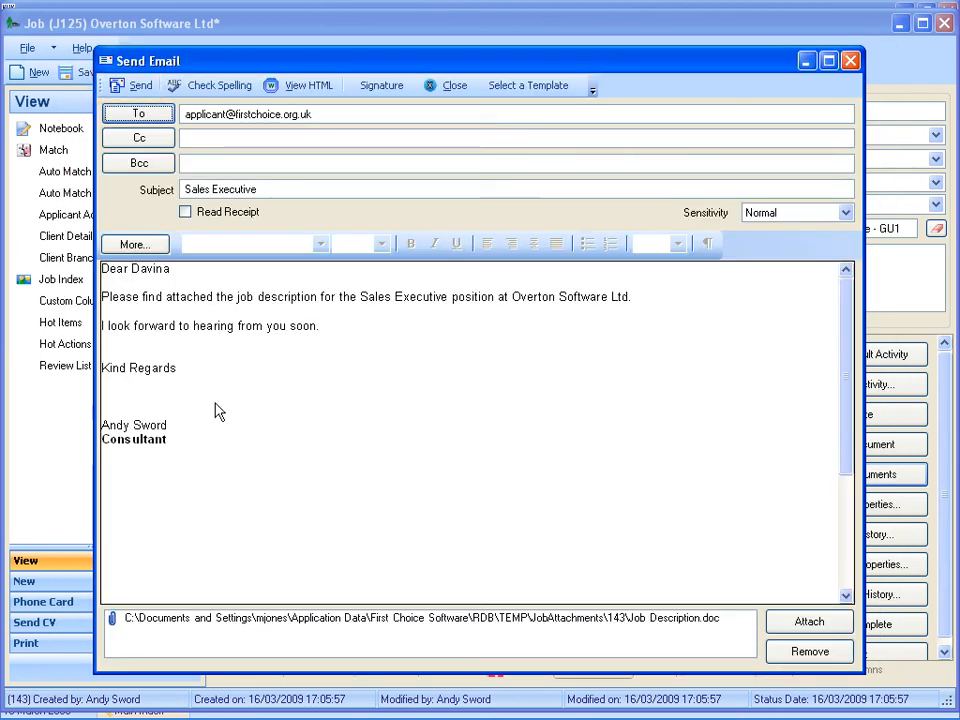
{"action": "left_click", "coordinate": [139, 87]}
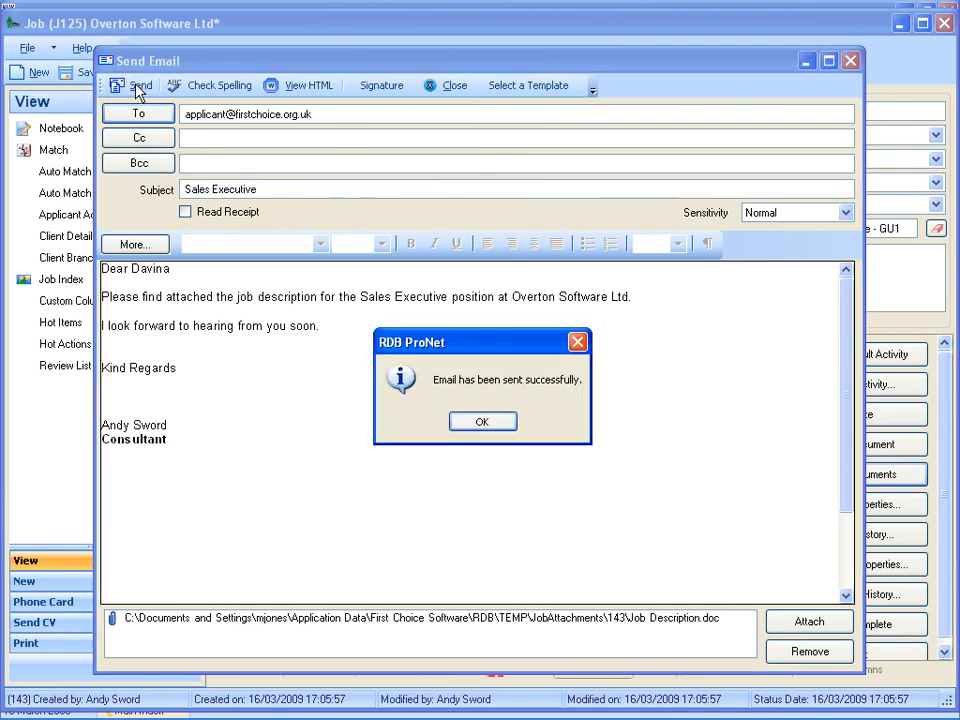
{"action": "left_click", "coordinate": [482, 421]}
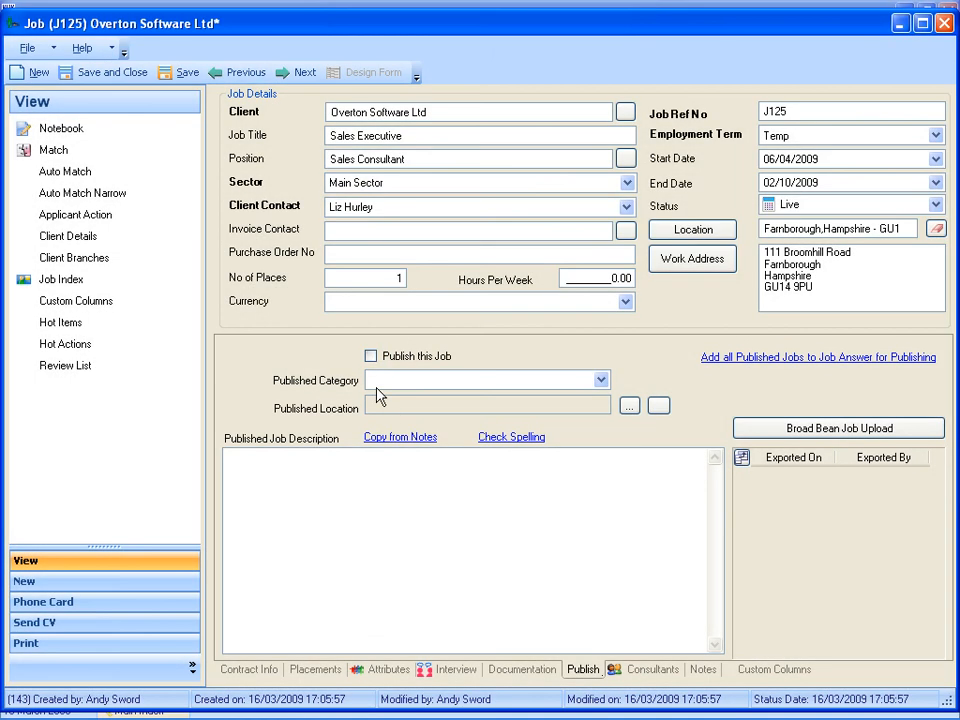
Mark the job for publishing and set its published category to Sales.
{"action": "left_click", "coordinate": [371, 356]}
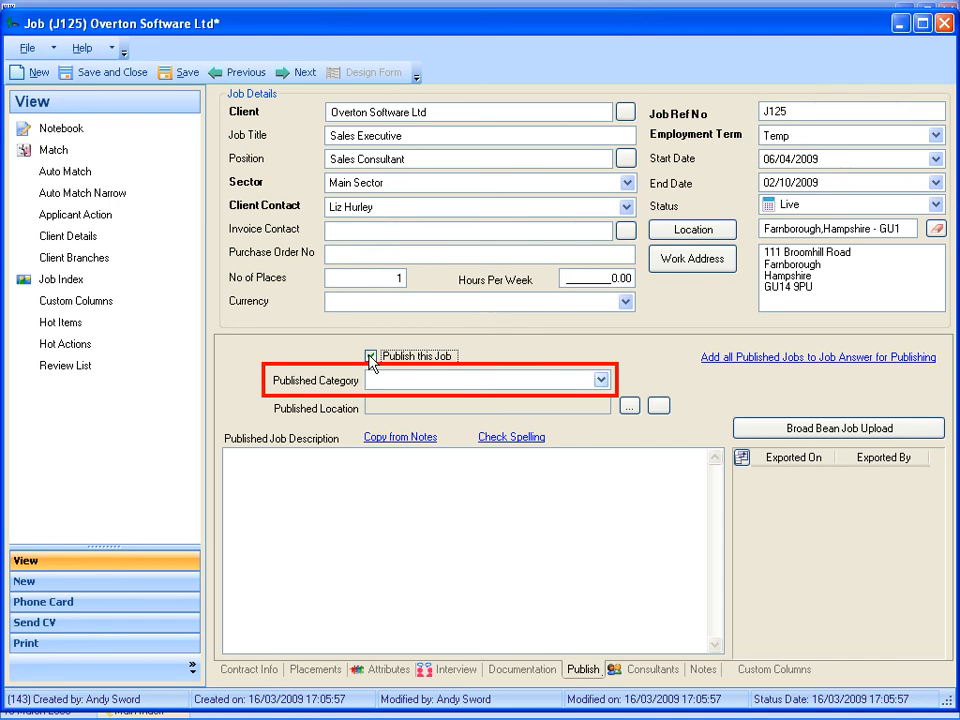
{"action": "left_click", "coordinate": [601, 380]}
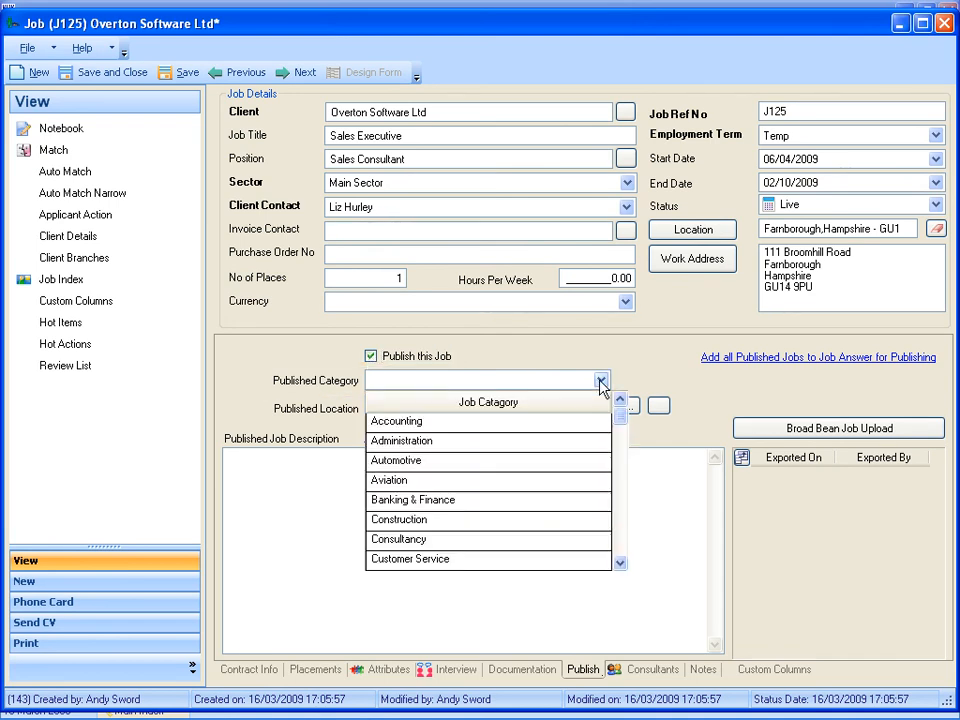
{"action": "left_click", "coordinate": [621, 564]}
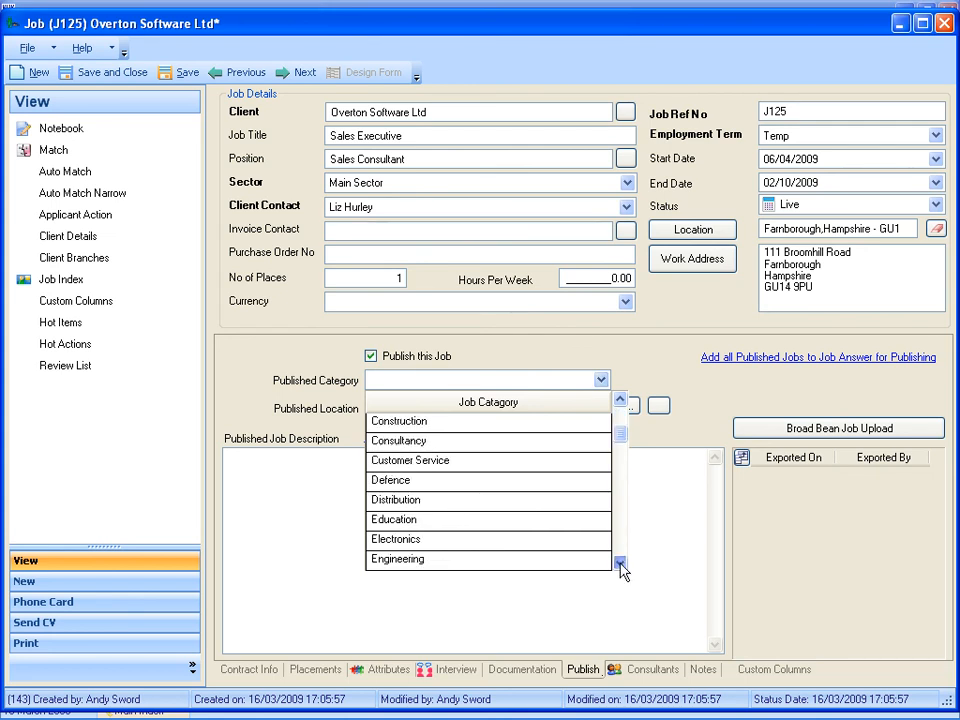
{"action": "left_click", "coordinate": [621, 564]}
{"action": "left_click", "coordinate": [621, 564]}
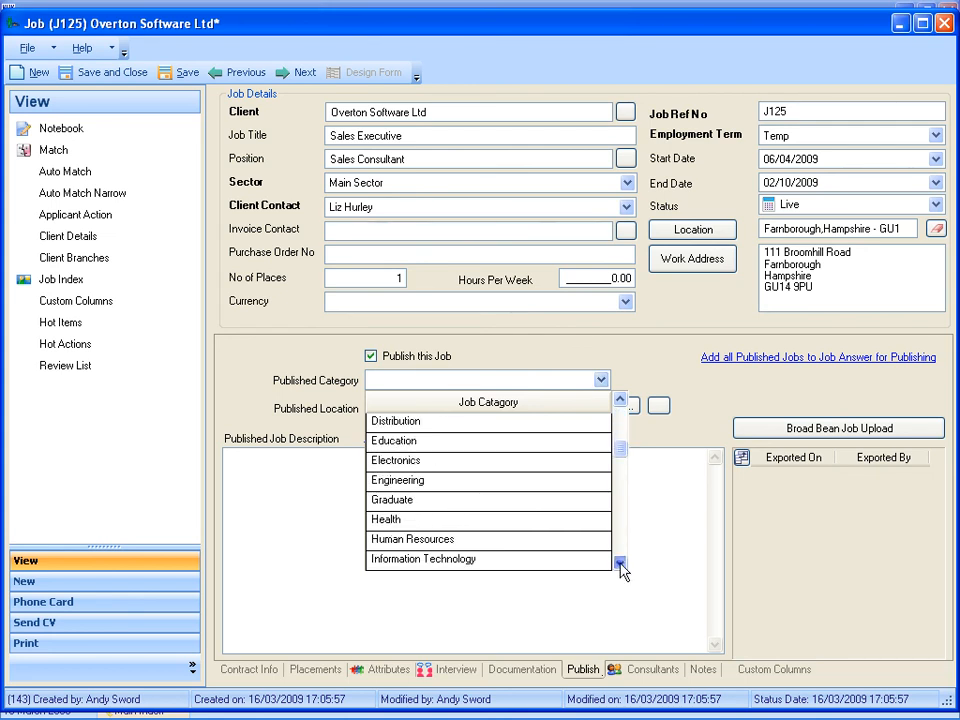
{"action": "left_click", "coordinate": [621, 564]}
{"action": "left_click", "coordinate": [621, 564]}
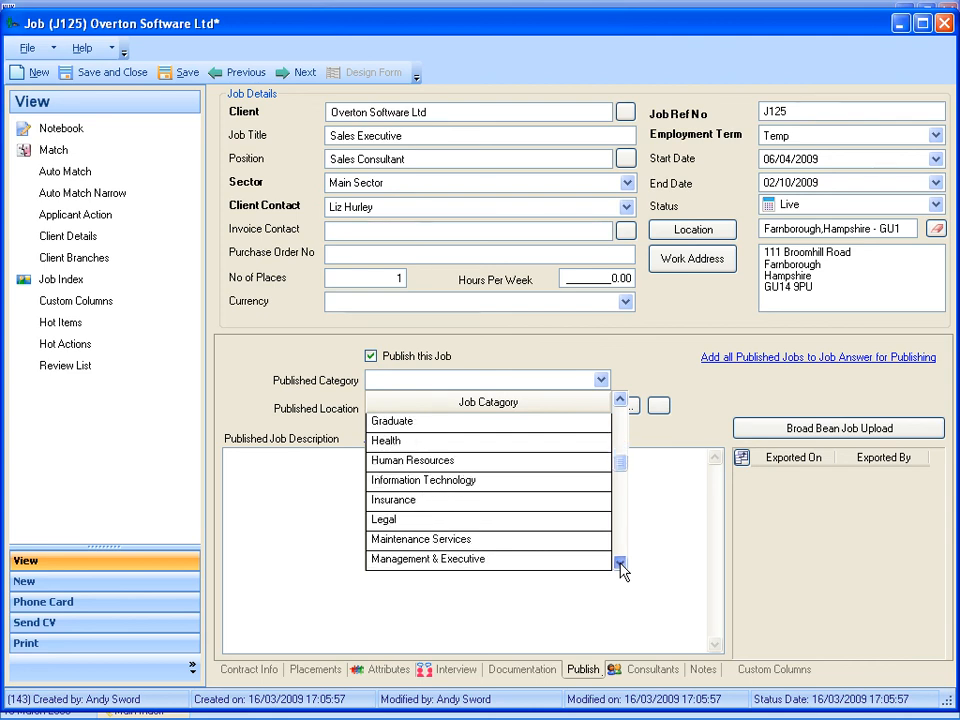
{"action": "left_click", "coordinate": [620, 564]}
{"action": "left_click", "coordinate": [620, 564]}
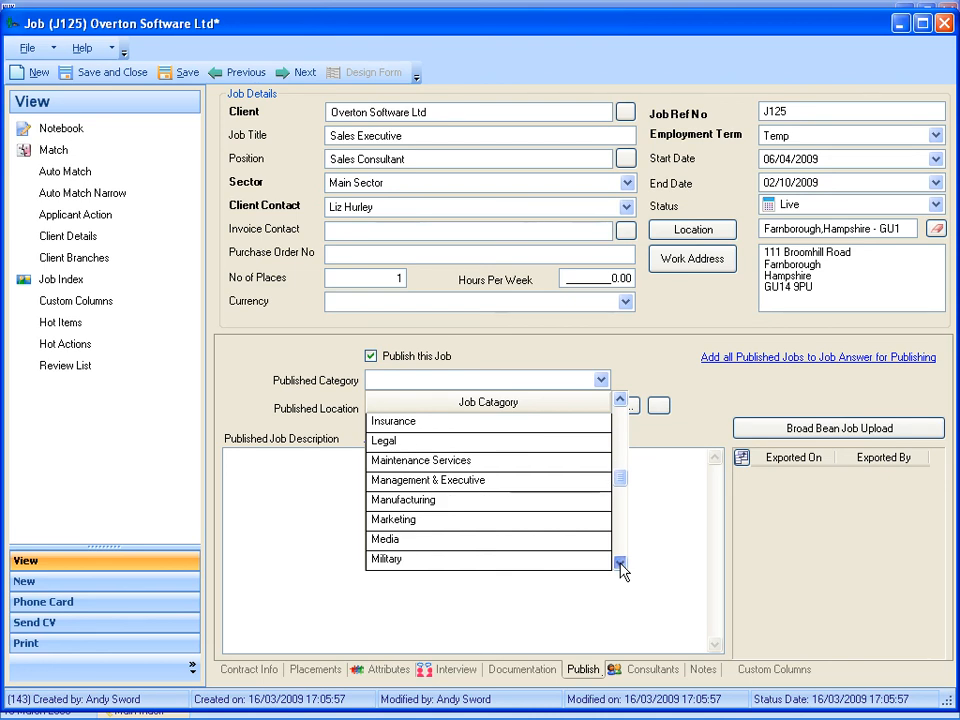
{"action": "left_click", "coordinate": [620, 564]}
{"action": "left_click", "coordinate": [620, 564]}
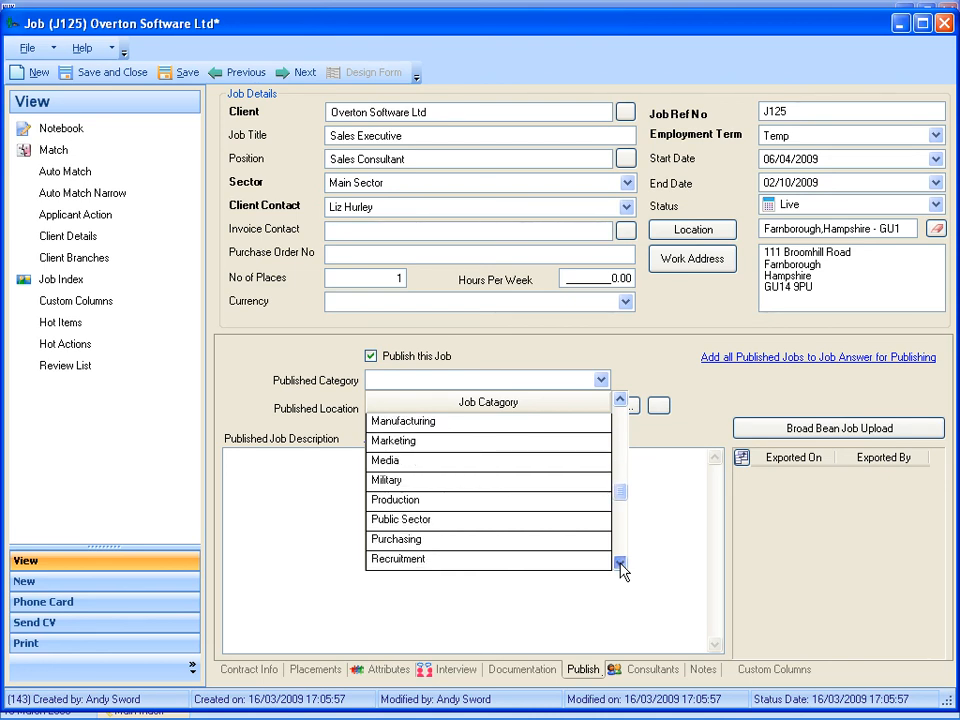
{"action": "left_click", "coordinate": [620, 564]}
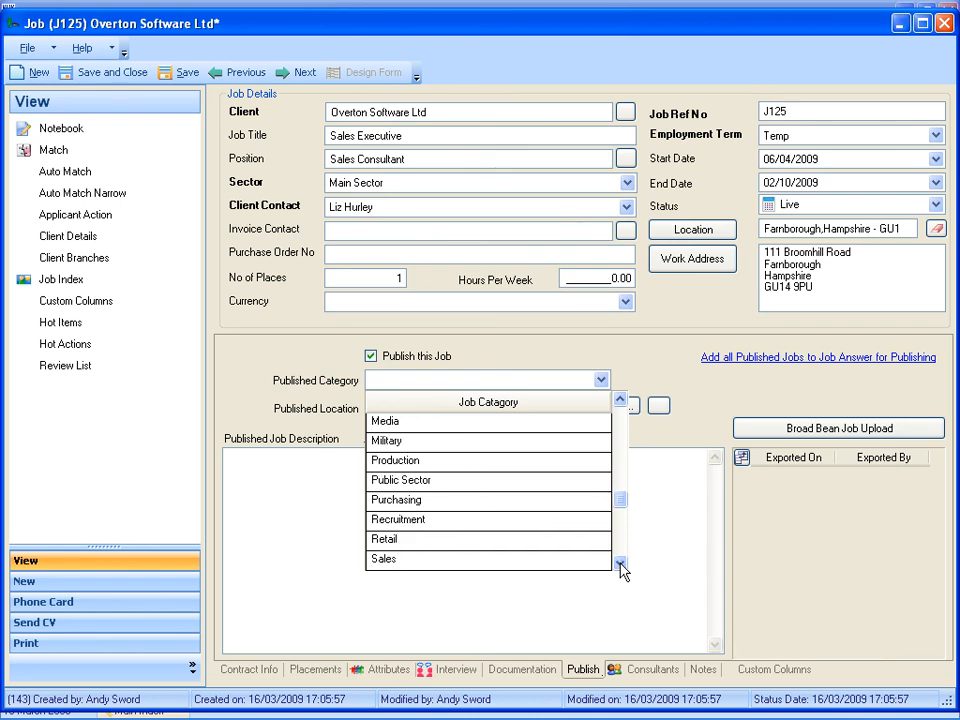
{"action": "left_click", "coordinate": [383, 559]}
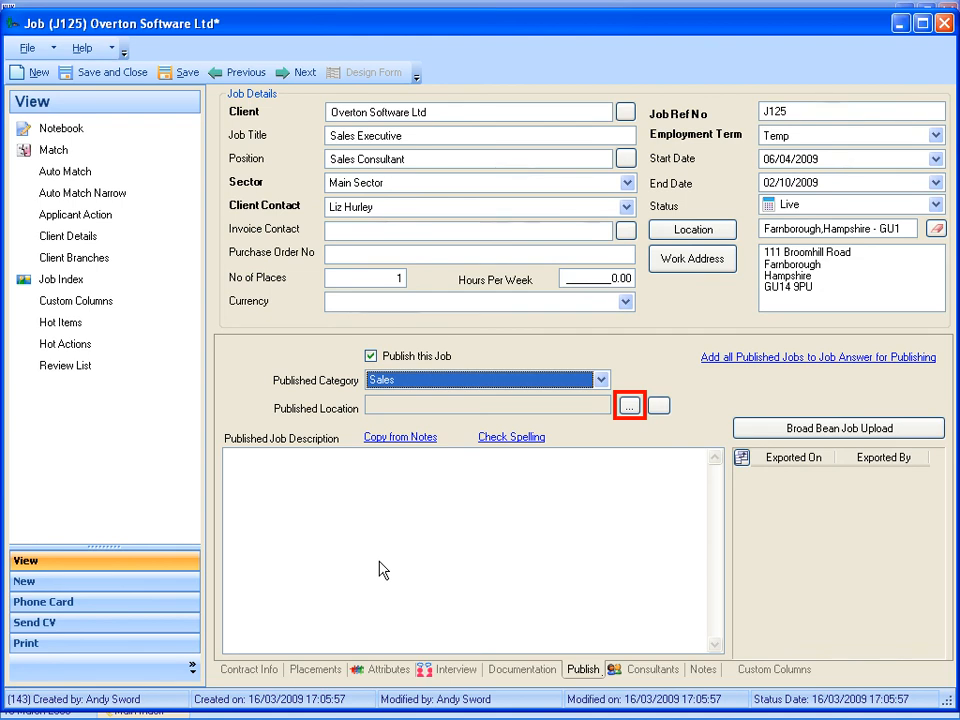
Set the published location to area Se and enter "Sales/Account Management role." as the published job description.
{"action": "left_click", "coordinate": [629, 406]}
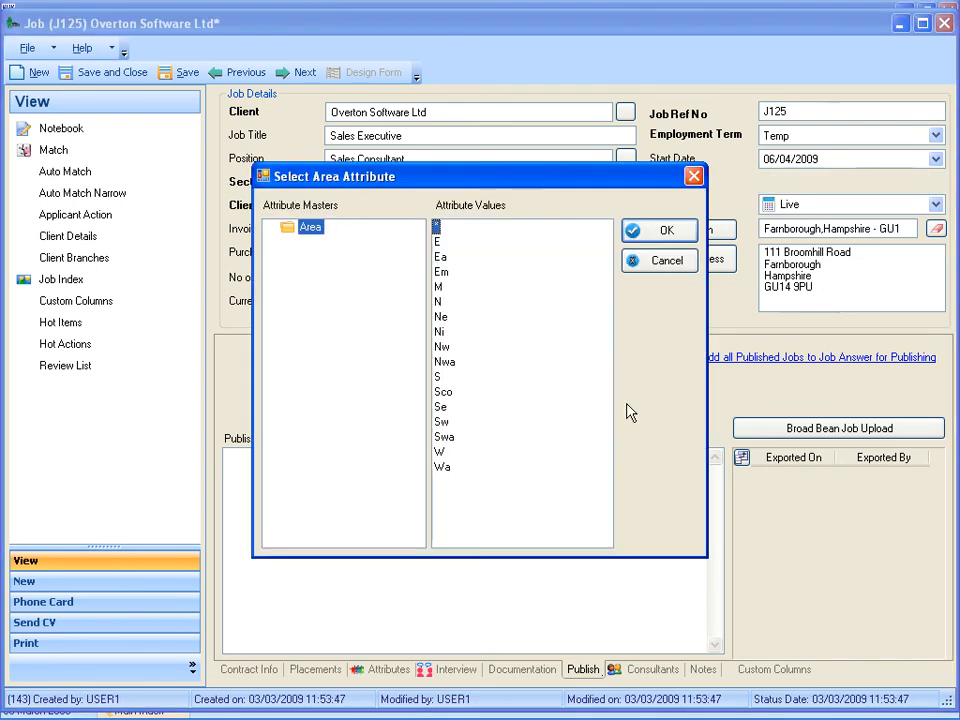
{"action": "double_click", "coordinate": [440, 407]}
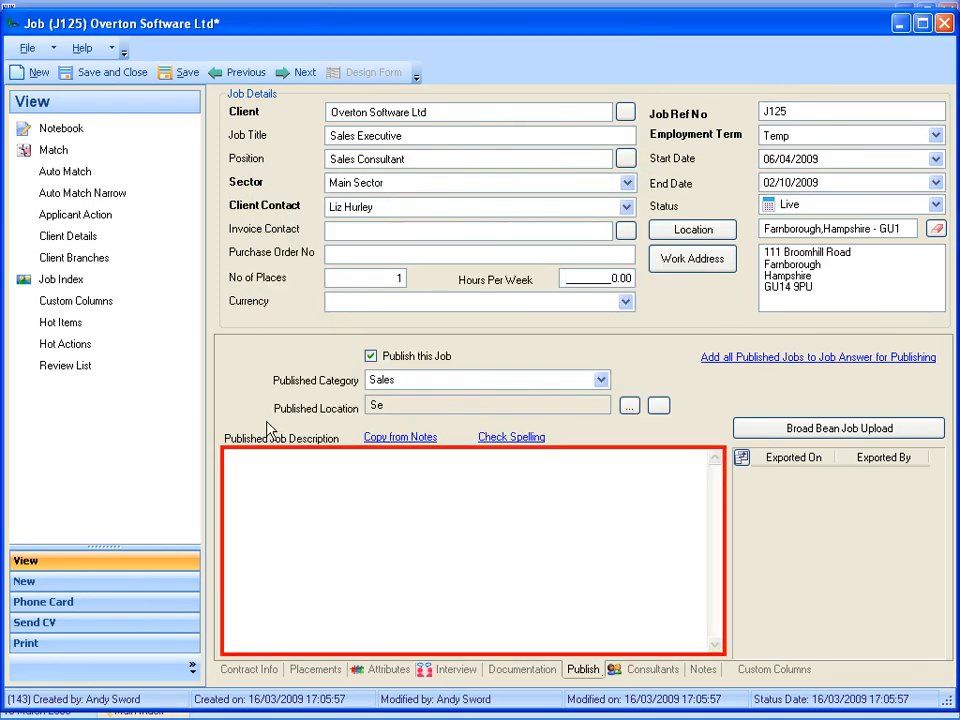
{"action": "left_click", "coordinate": [230, 468]}
{"action": "type", "text": "Sales/Account Management role."}
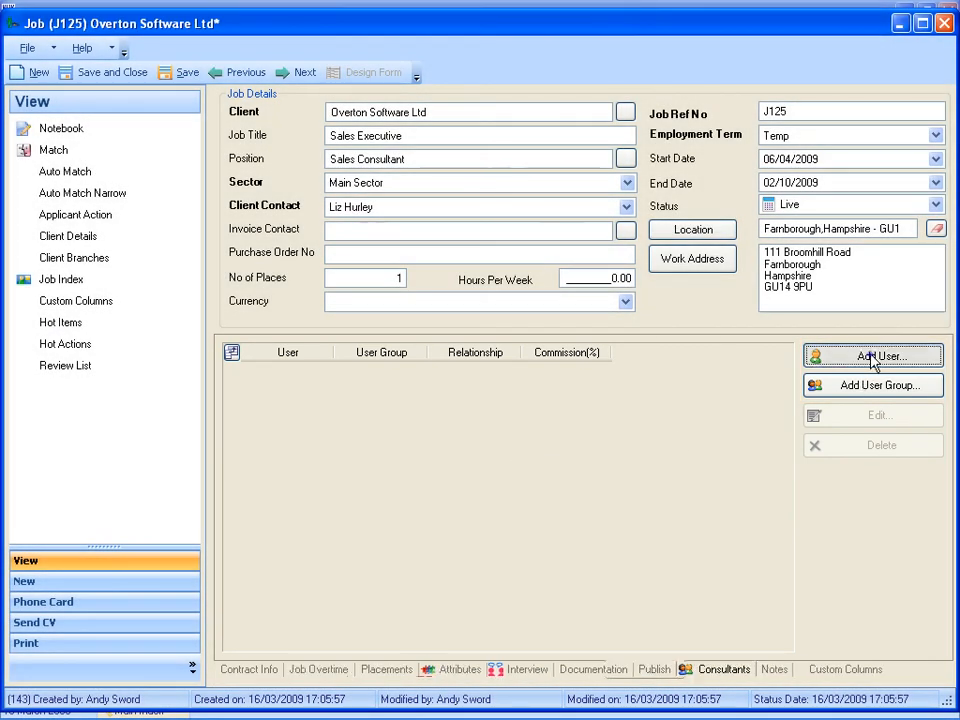
Add the job's own creator as a user consultant with the Primary Consultant relationship and 100 percent commission, and save the consultant record.
{"action": "left_click", "coordinate": [875, 358]}
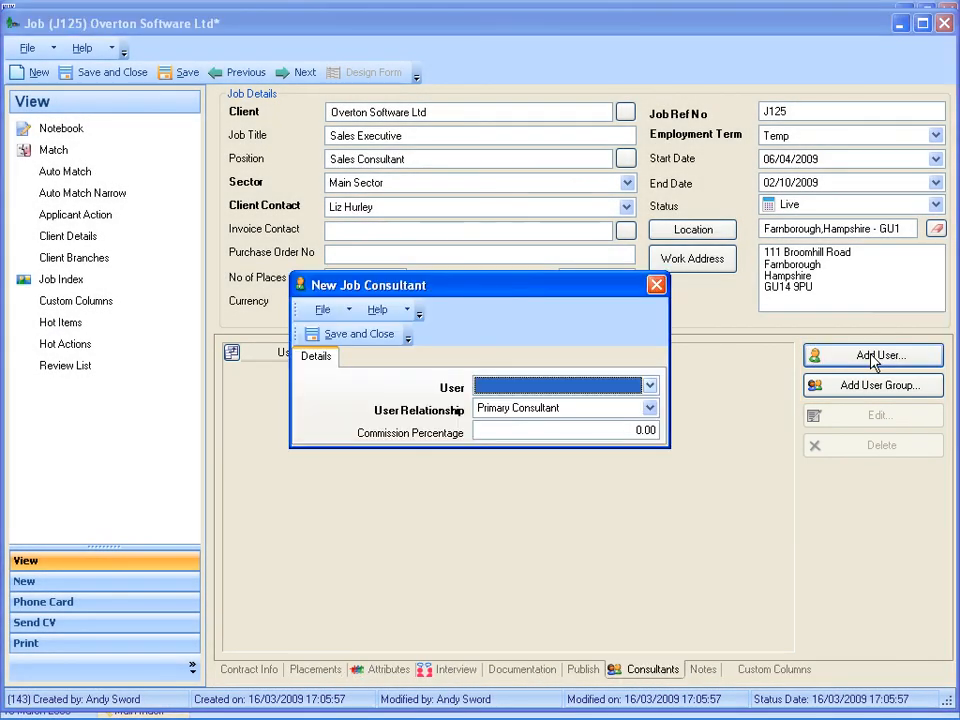
{"action": "left_click", "coordinate": [651, 389]}
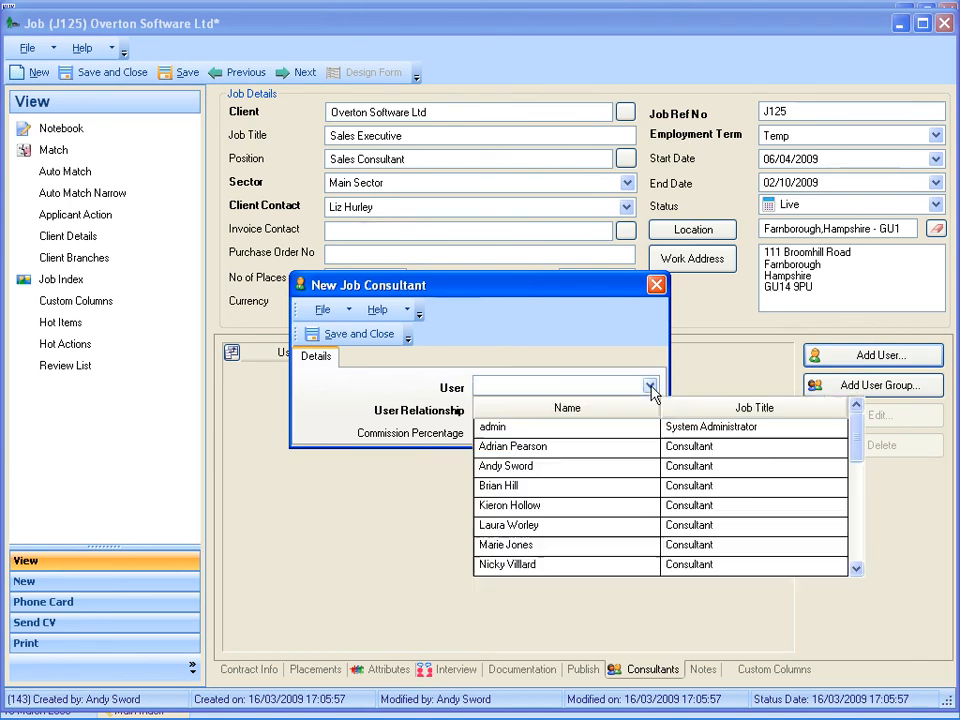
{"action": "left_click", "coordinate": [505, 466]}
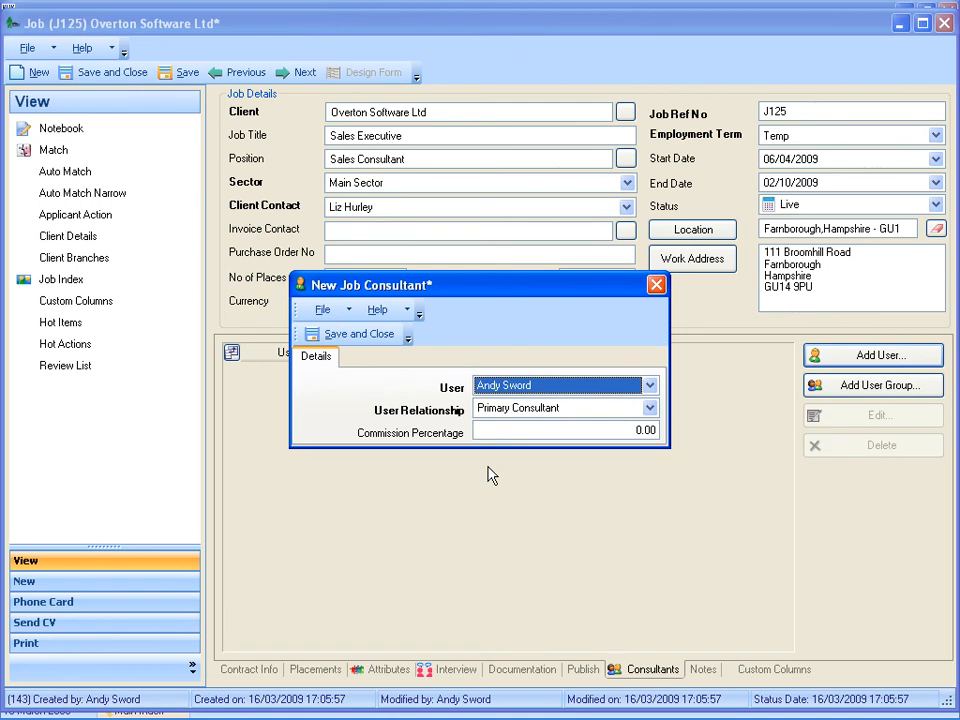
{"action": "left_click", "coordinate": [628, 433]}
{"action": "type", "text": "100"}
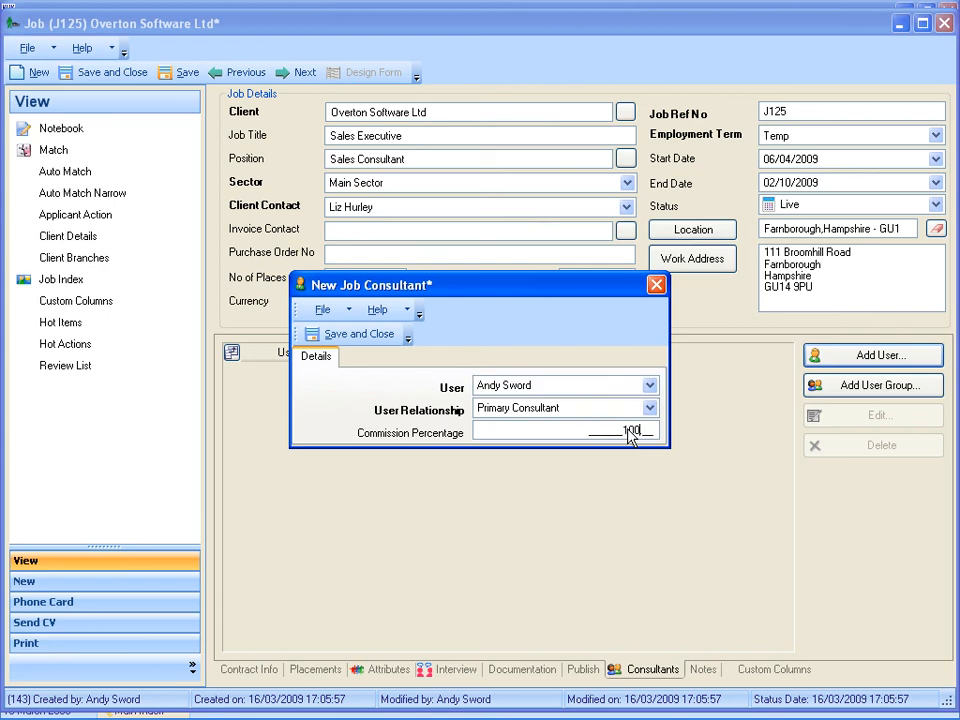
{"action": "left_click", "coordinate": [342, 338]}
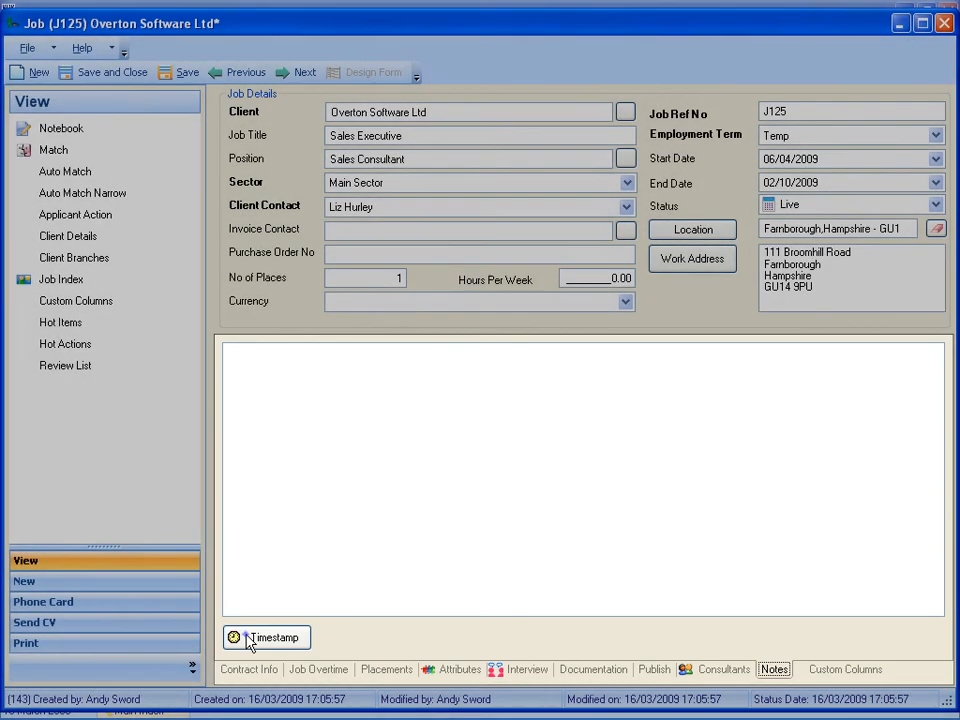
Add a timestamped note "New Business/Account Management role, selling recruitment software to small to medium-sized businesses." and save and close the job.
{"action": "left_click", "coordinate": [250, 639]}
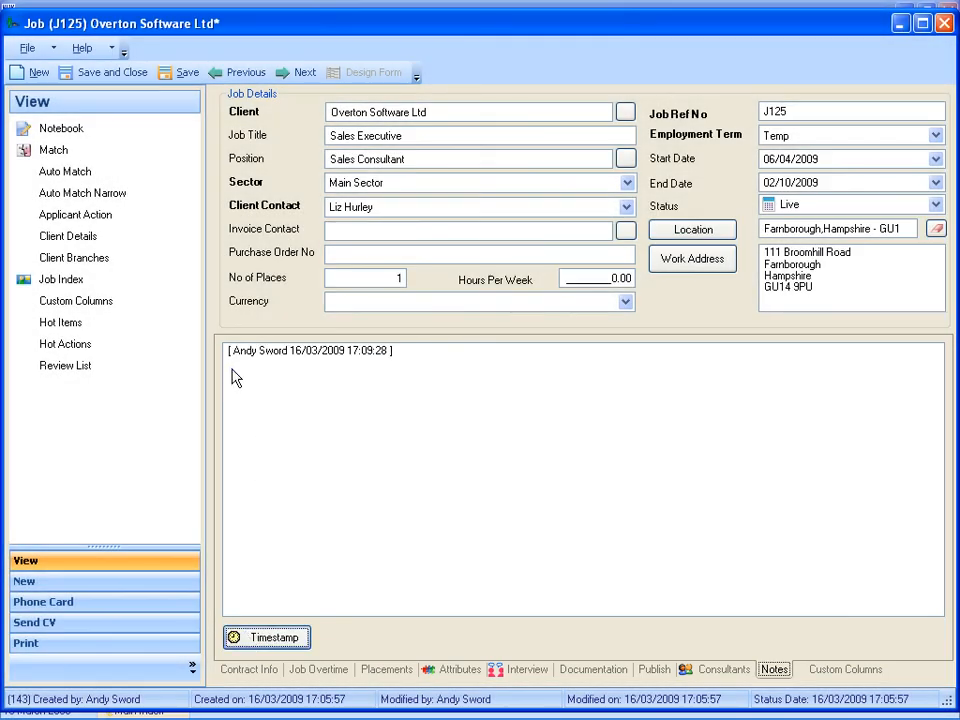
{"action": "type", "text": "New Business/Account Management role, selling recruitment software to small to medium-sized businesses."}
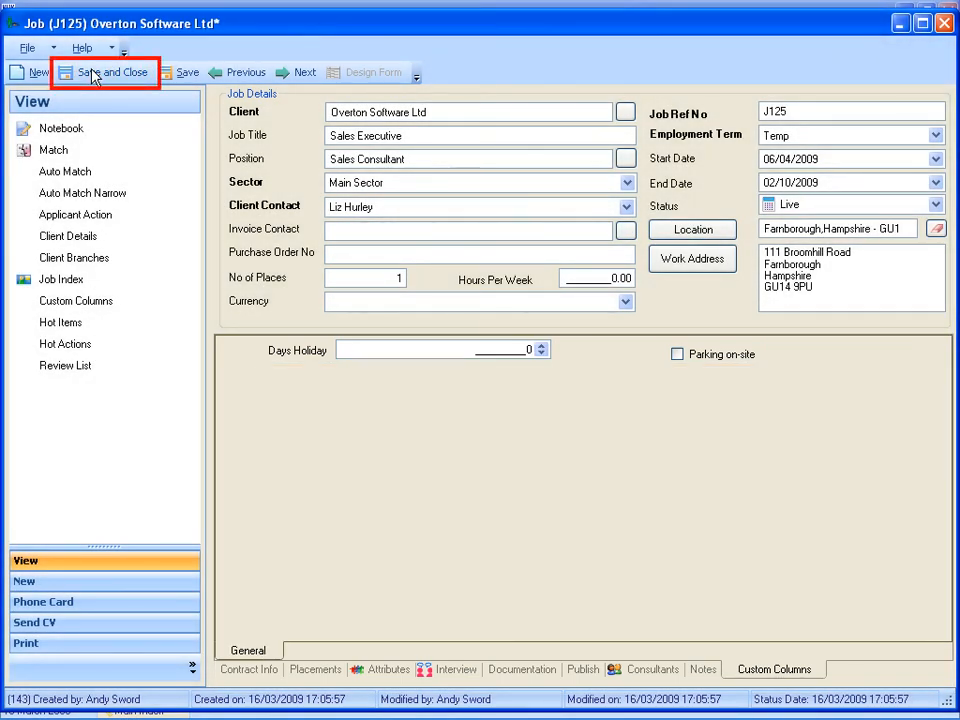
{"action": "left_click", "coordinate": [93, 74]}
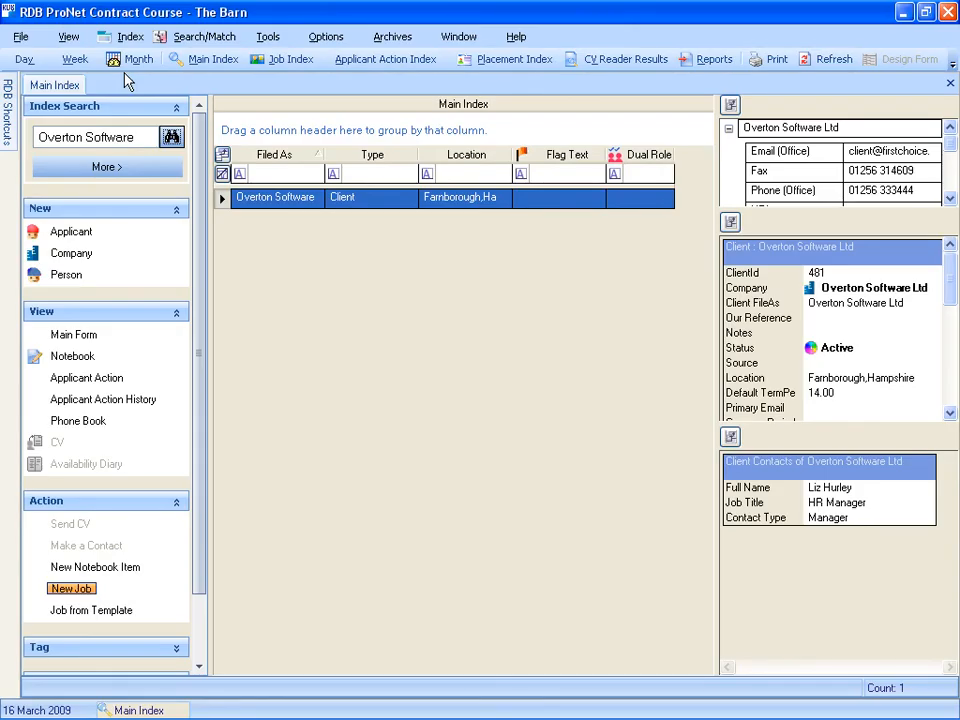